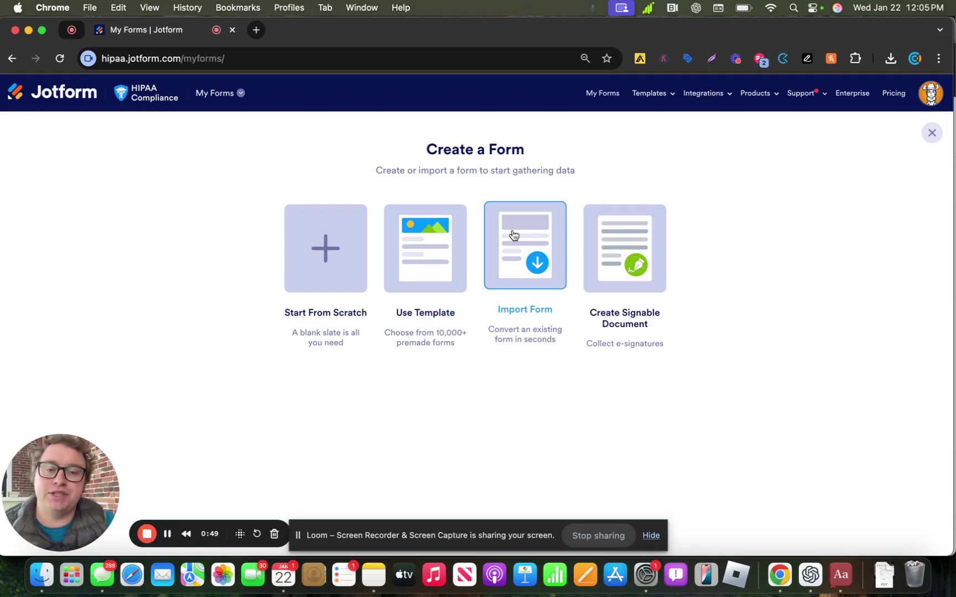
- Import Form.pdf from the Downloads folder into Jotform as a PDF form
click(513, 235)
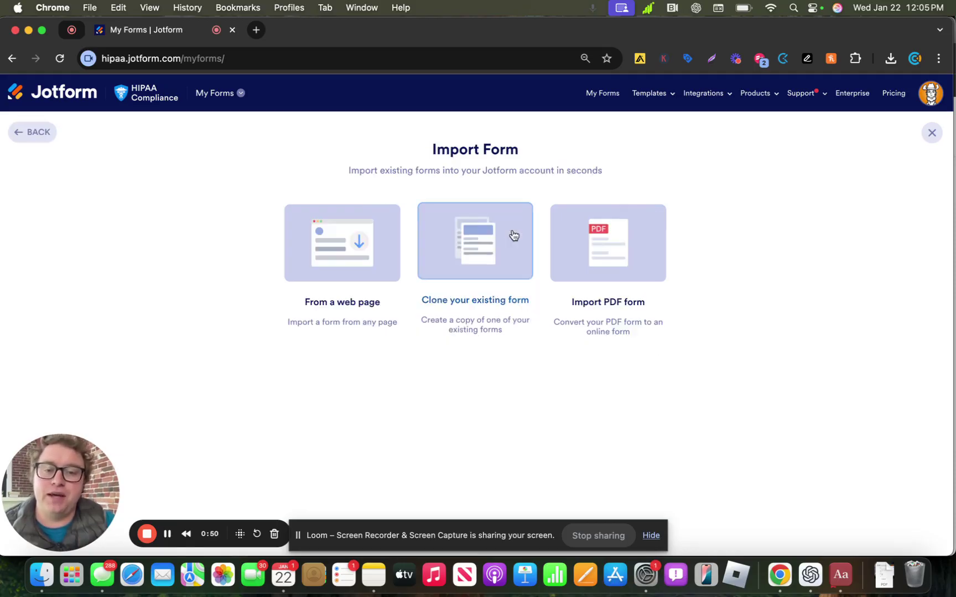
click(596, 243)
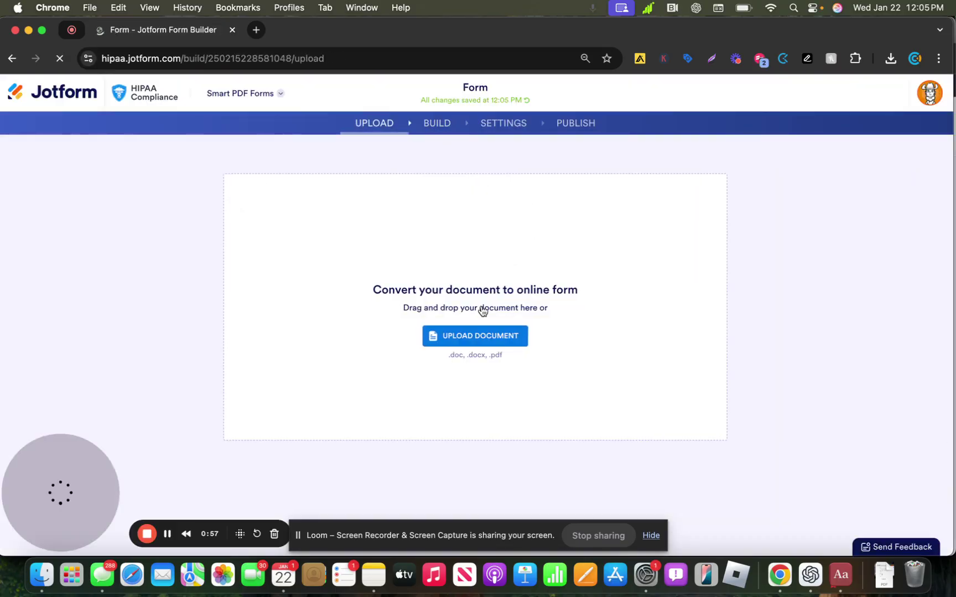
click(471, 343)
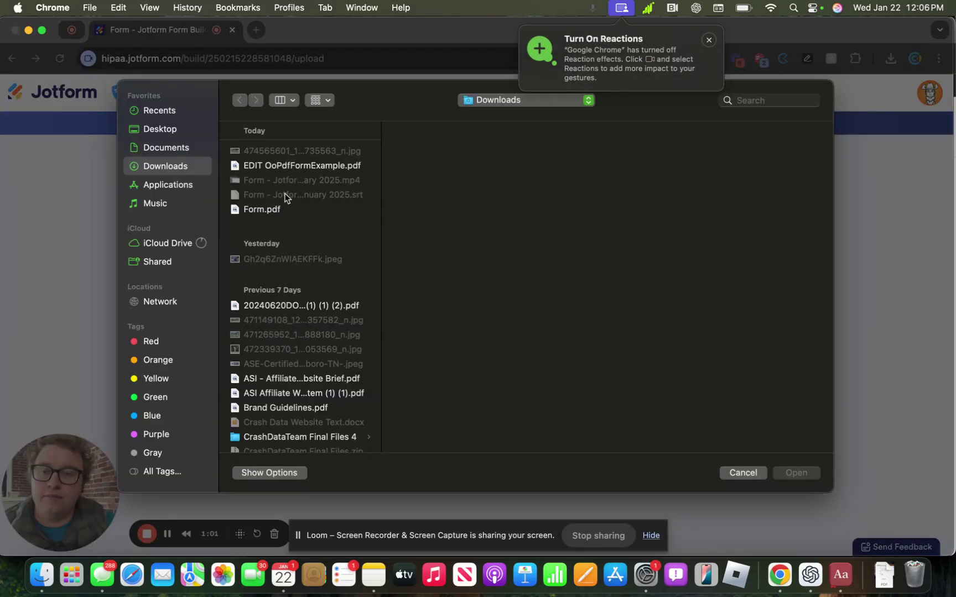
click(264, 210)
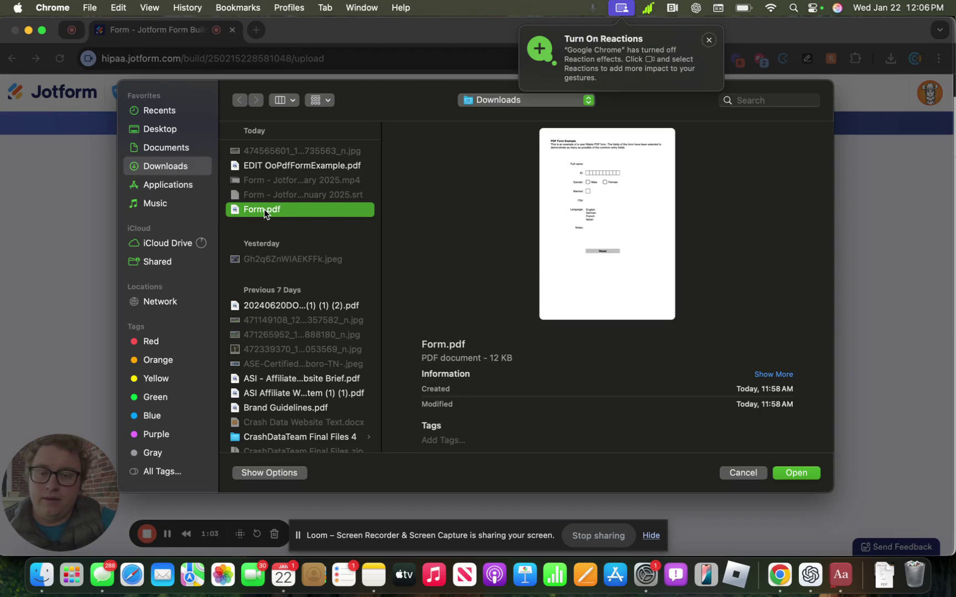
double_click(264, 210)
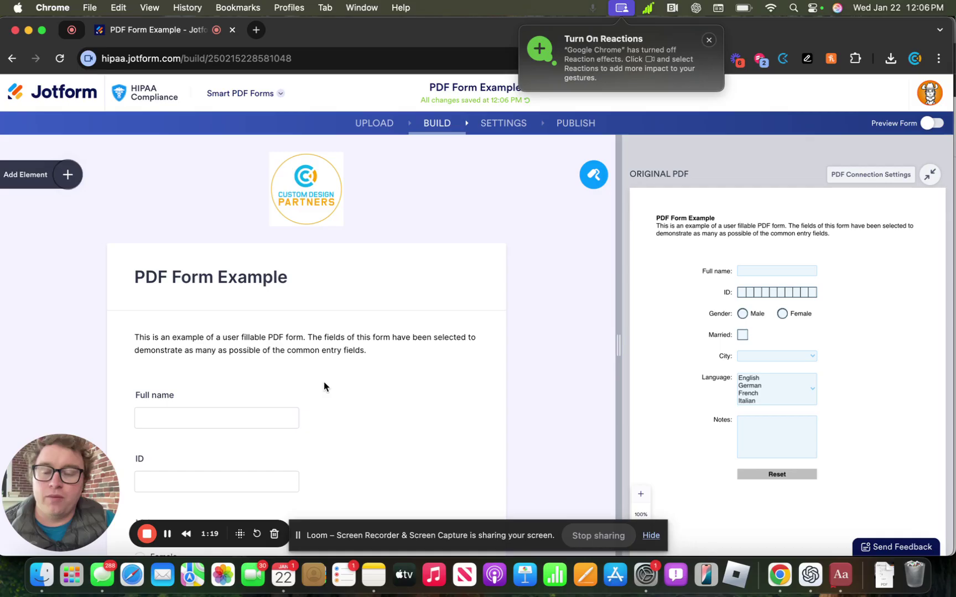
- Scroll through the generated PDF Form Example fields beside the Original PDF panel
scroll(324, 384, down, 1)
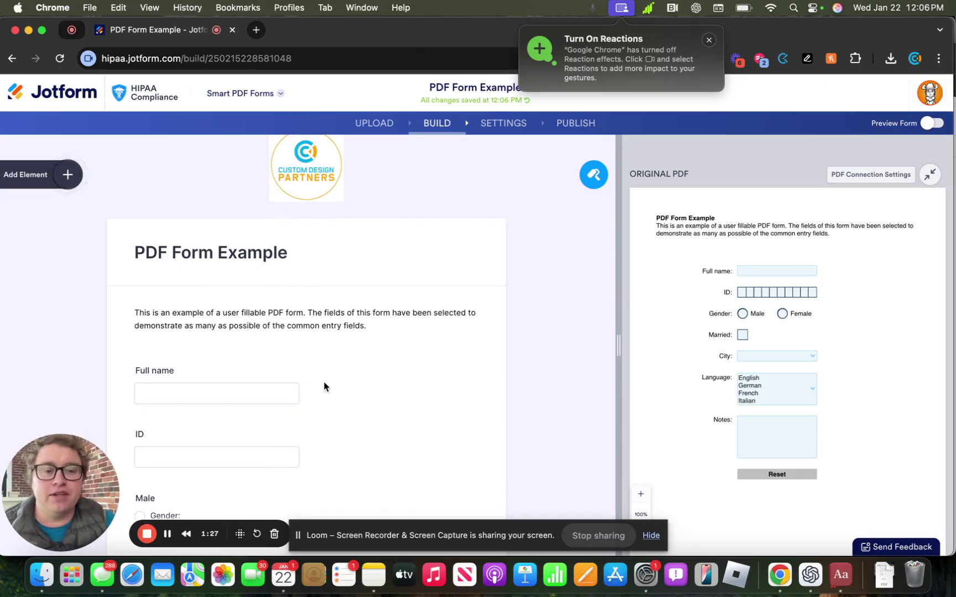
scroll(299, 421, down, 3)
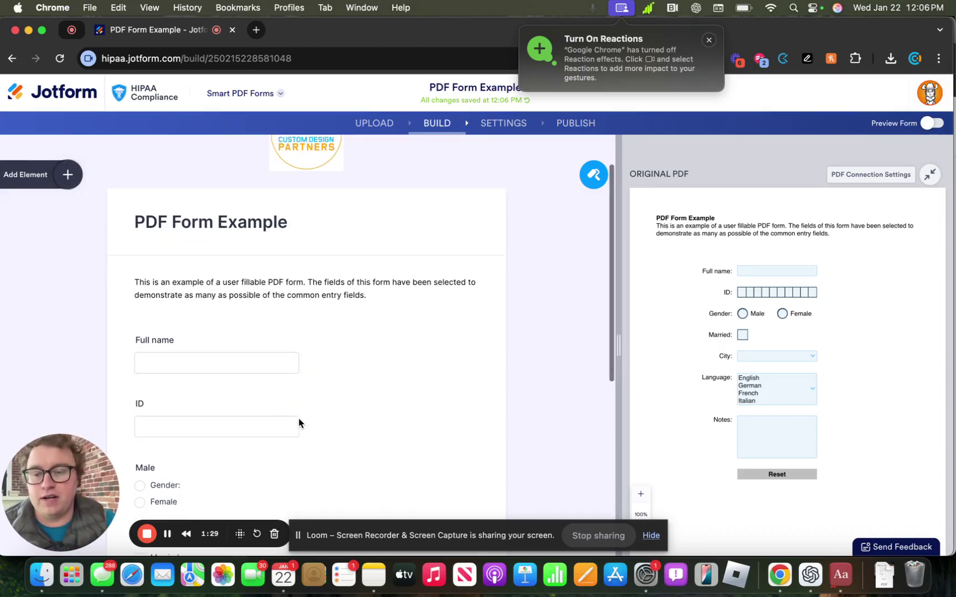
scroll(207, 424, down, 2)
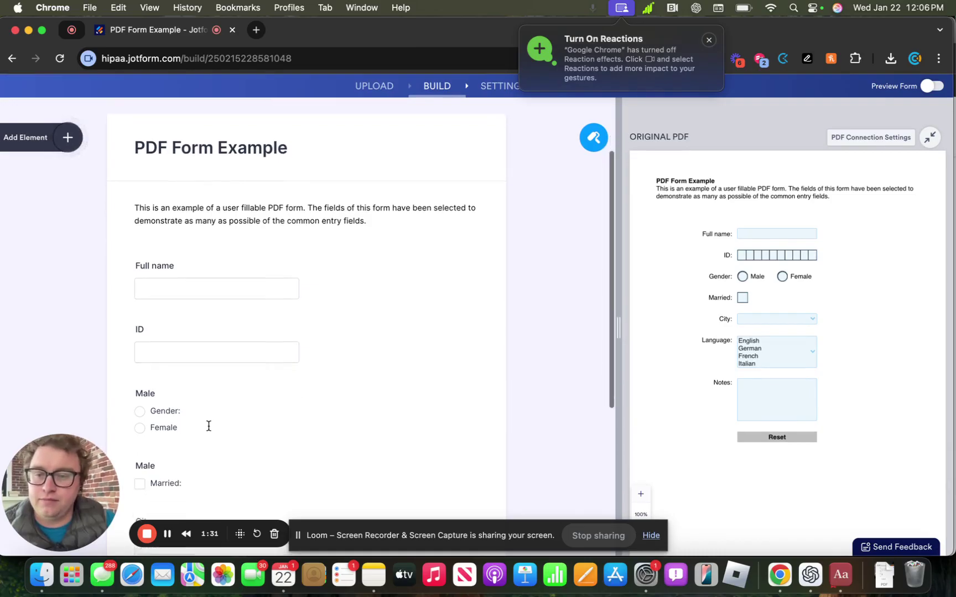
- Inspect the Full name and ID field links, then rename the choice field's heading to 'Gender'
click(175, 270)
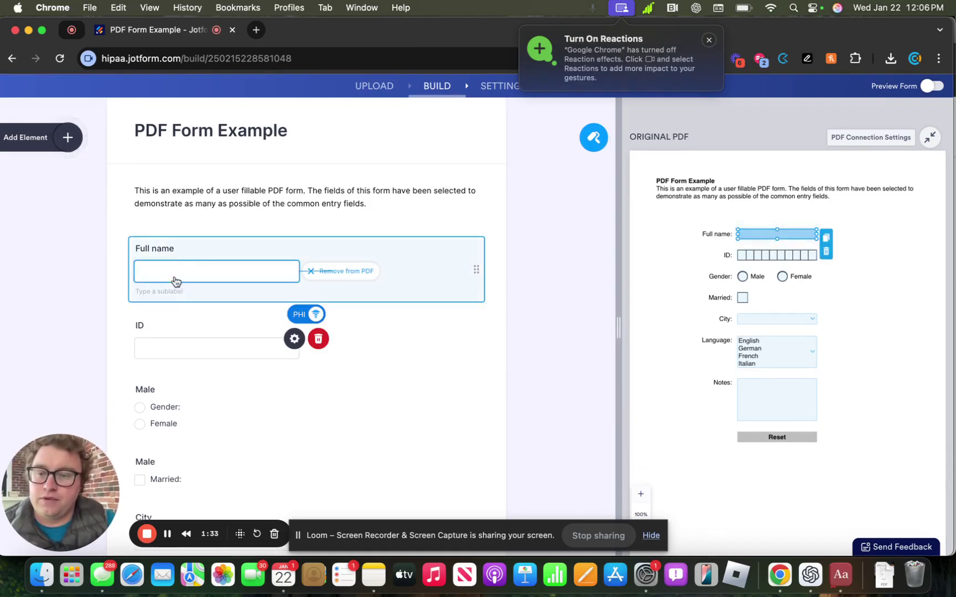
click(160, 335)
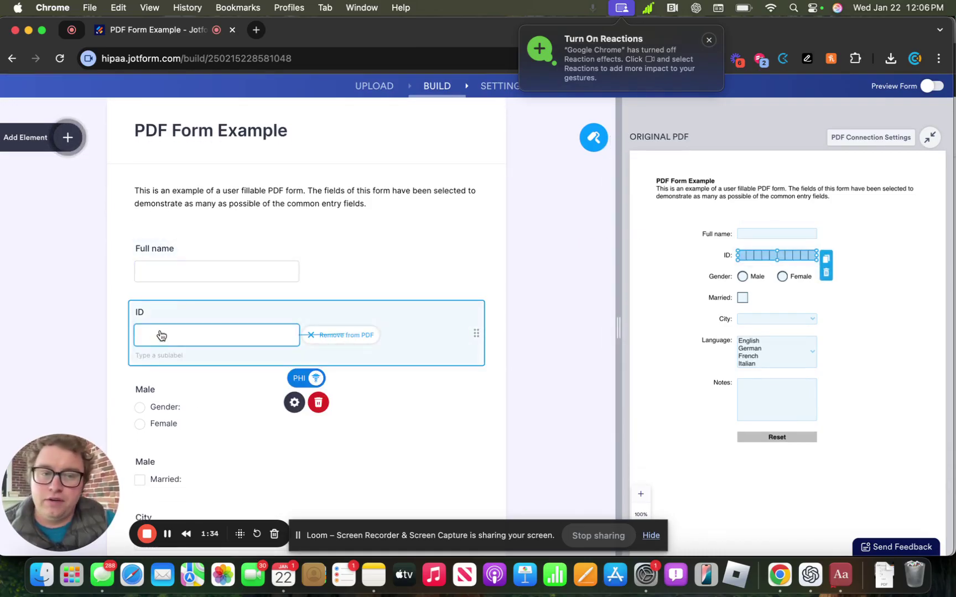
click(179, 393)
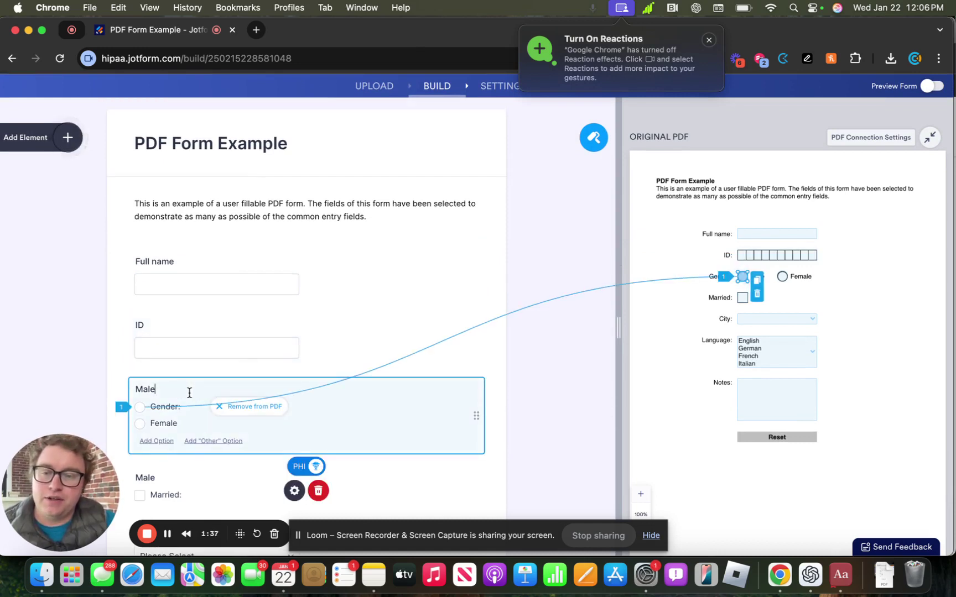
click(689, 293)
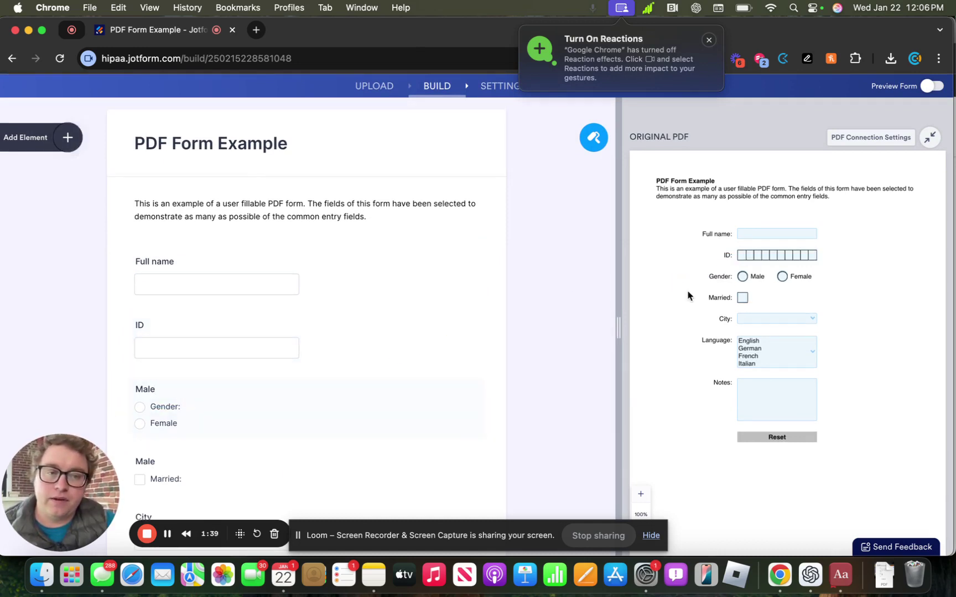
click(200, 402)
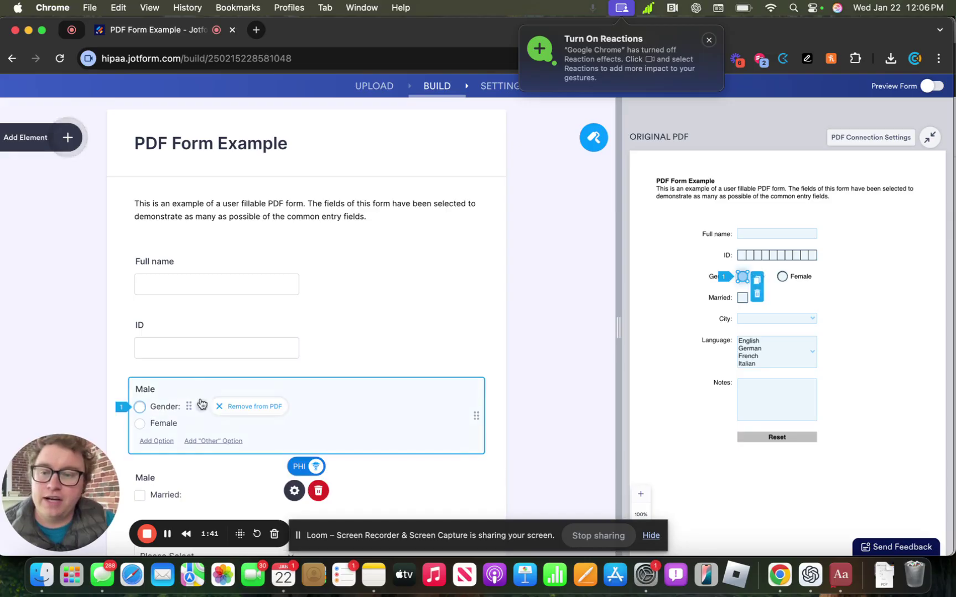
double_click(141, 390)
text(Ge)
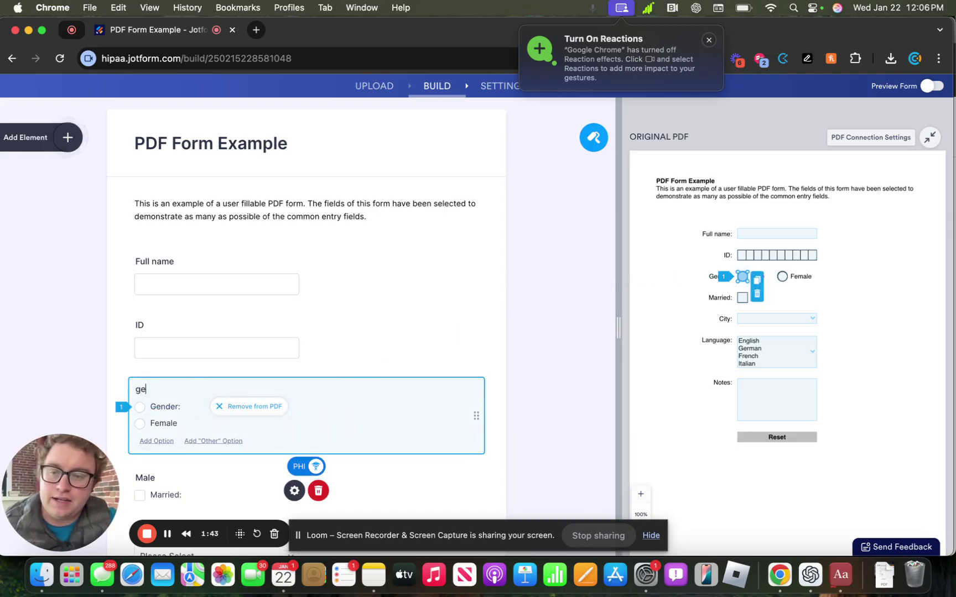
key(BackSpace)
text(ender)
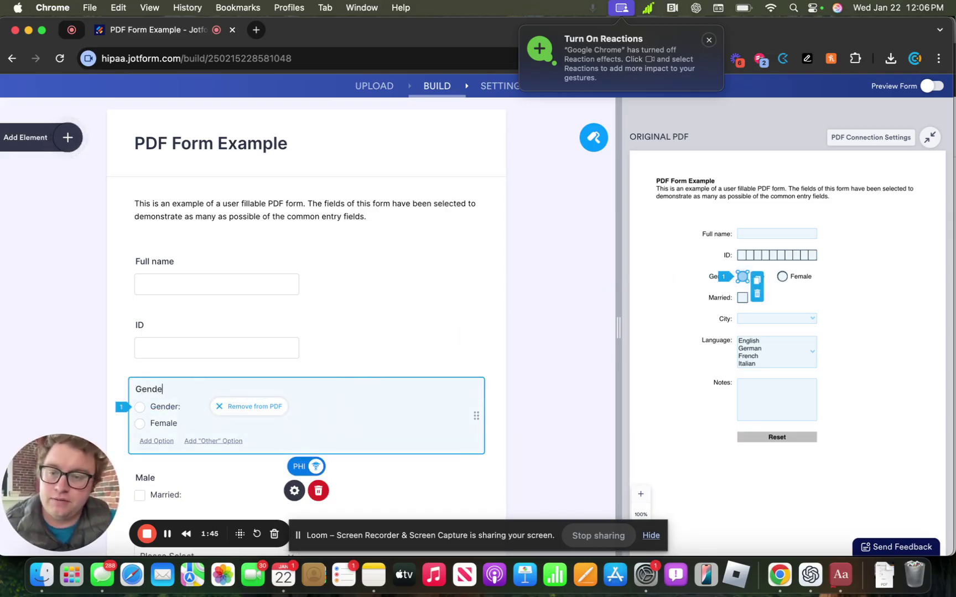
- Rename the first gender option's label to 'Male'
double_click(165, 407)
text(Mail)
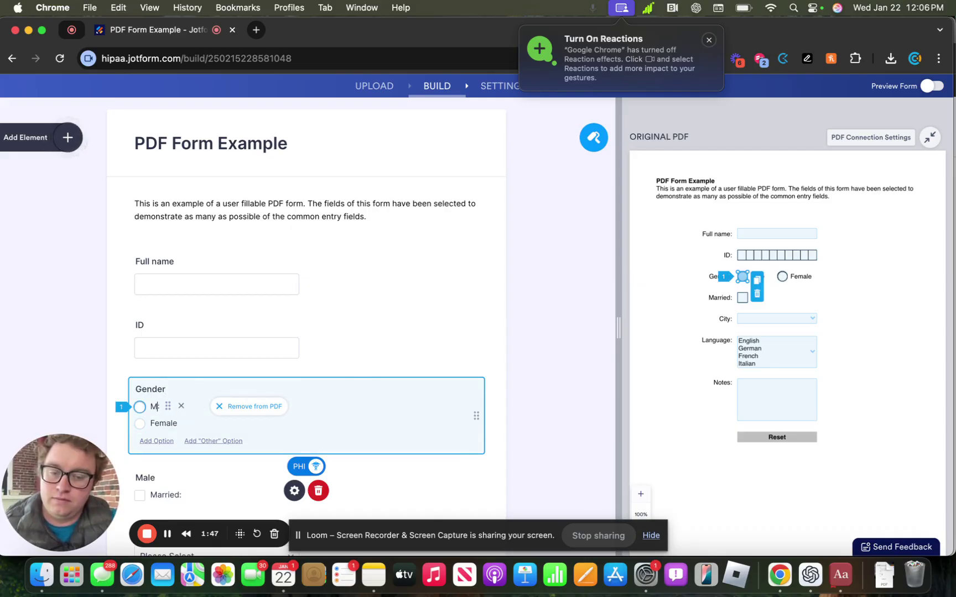
key(BackSpace)
key(BackSpace)
key(BackSpace)
text(le)
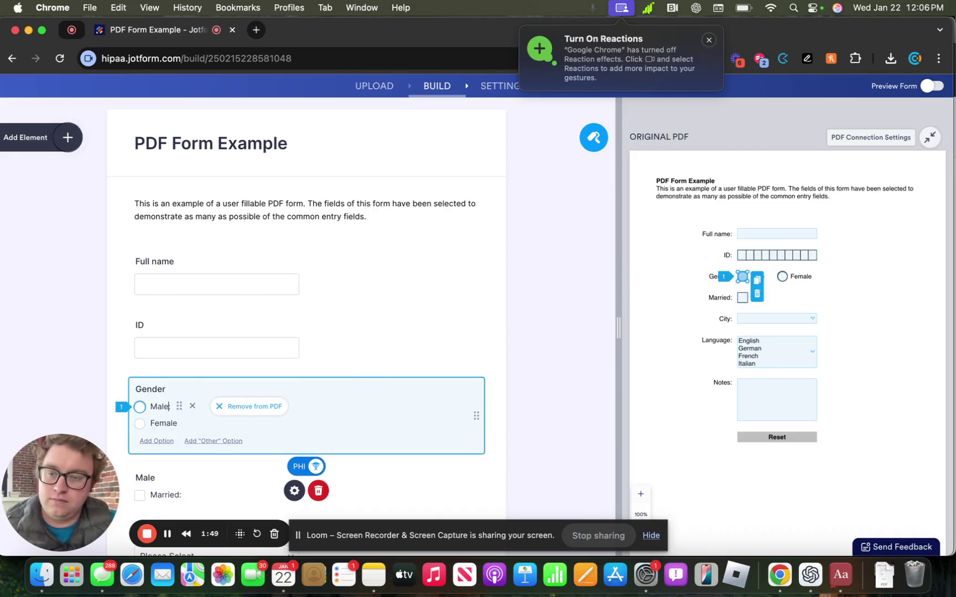
- Rename the checkbox field's heading from 'Male' to 'Married'
scroll(151, 420, down, 2)
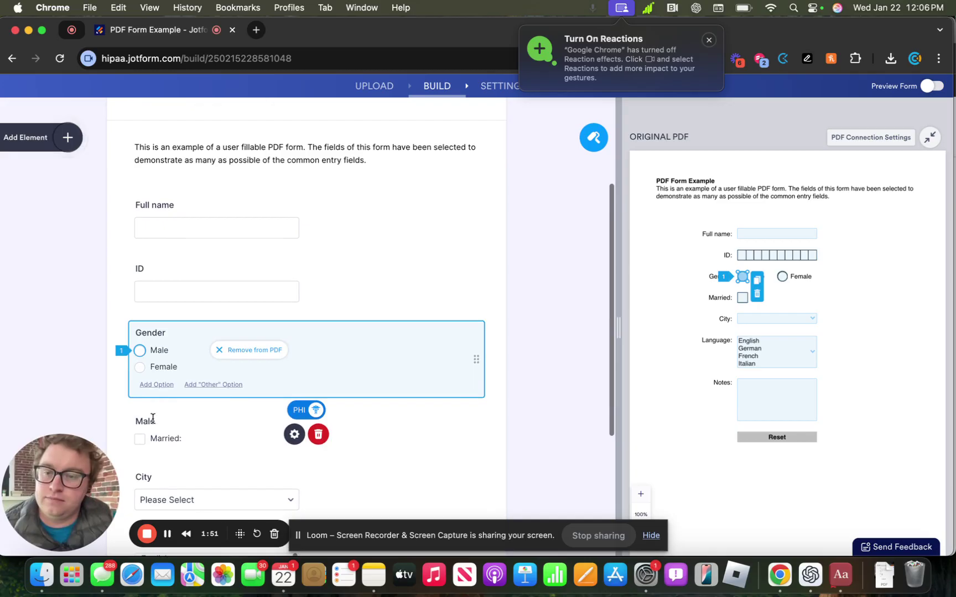
click(148, 424)
scroll(155, 425, down, 1)
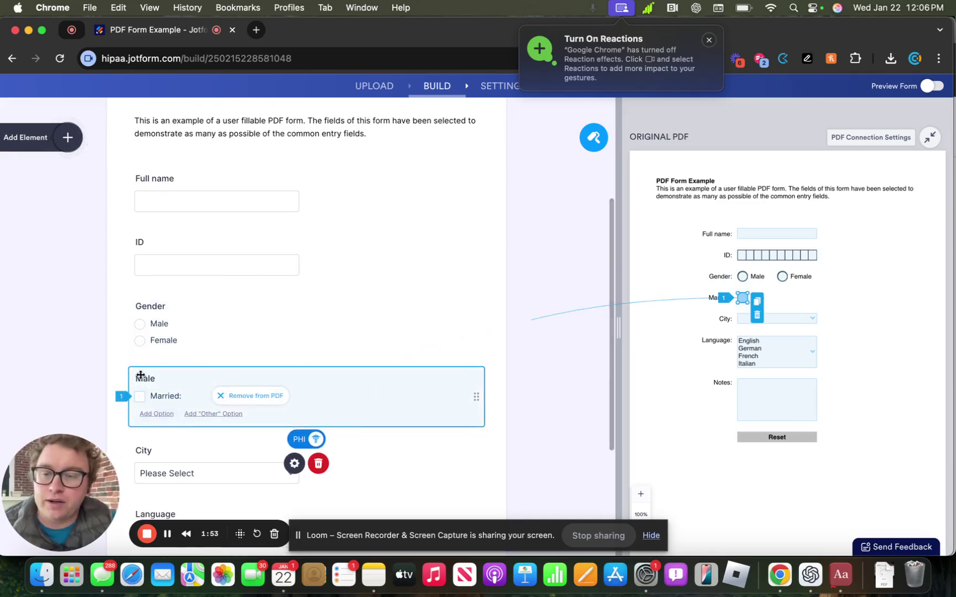
double_click(148, 379)
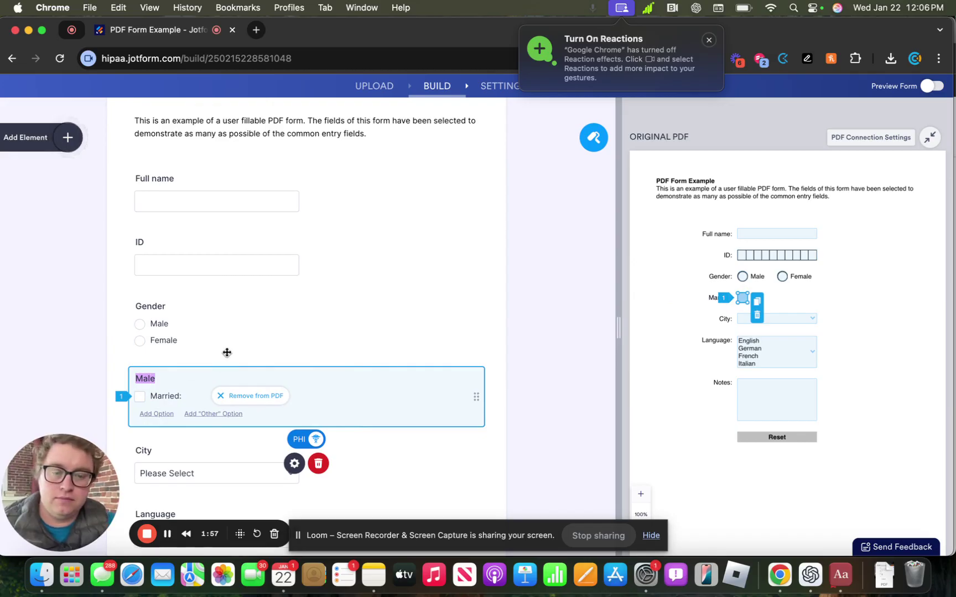
click(684, 345)
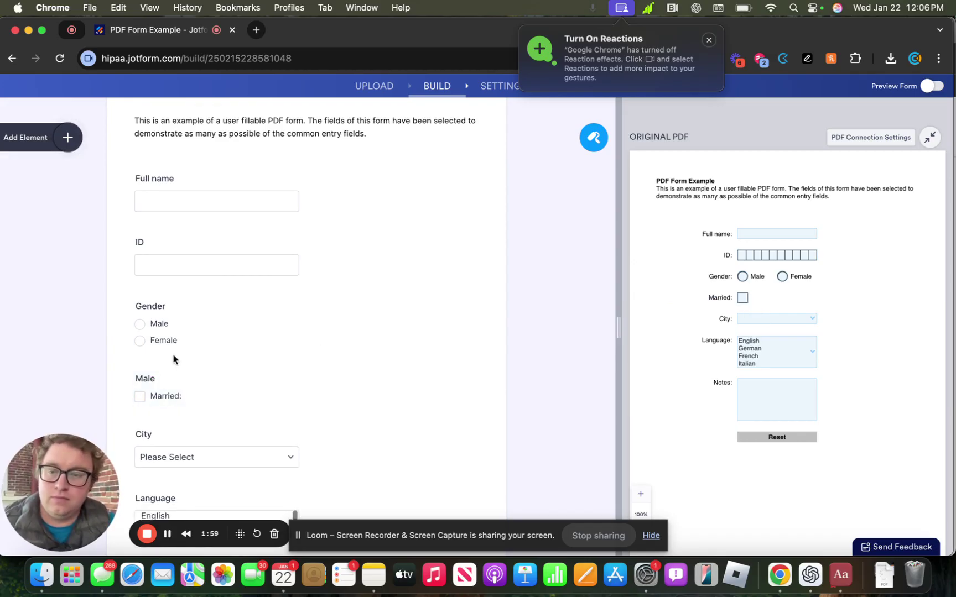
double_click(140, 377)
text(Married)
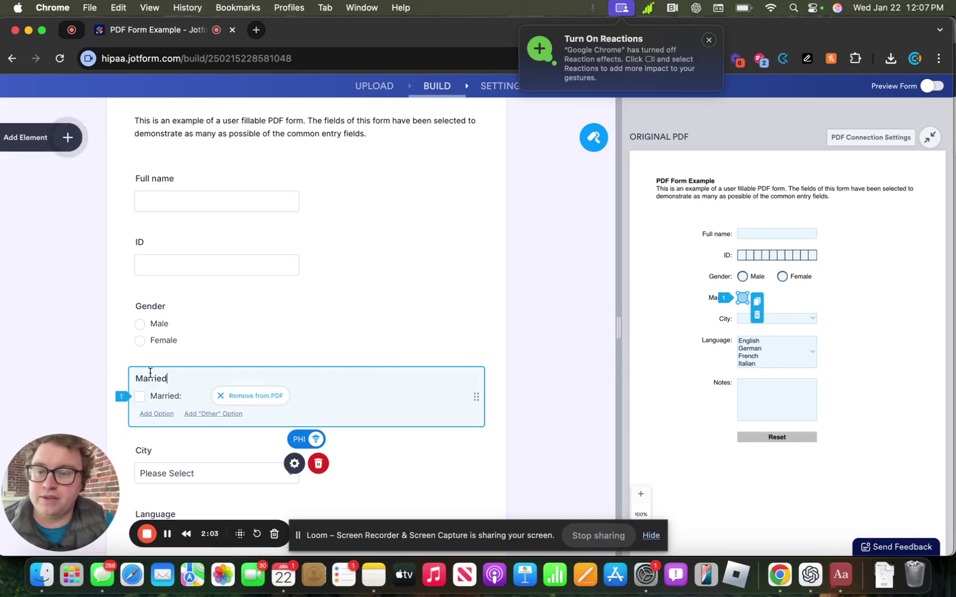
scroll(190, 362, down, 5)
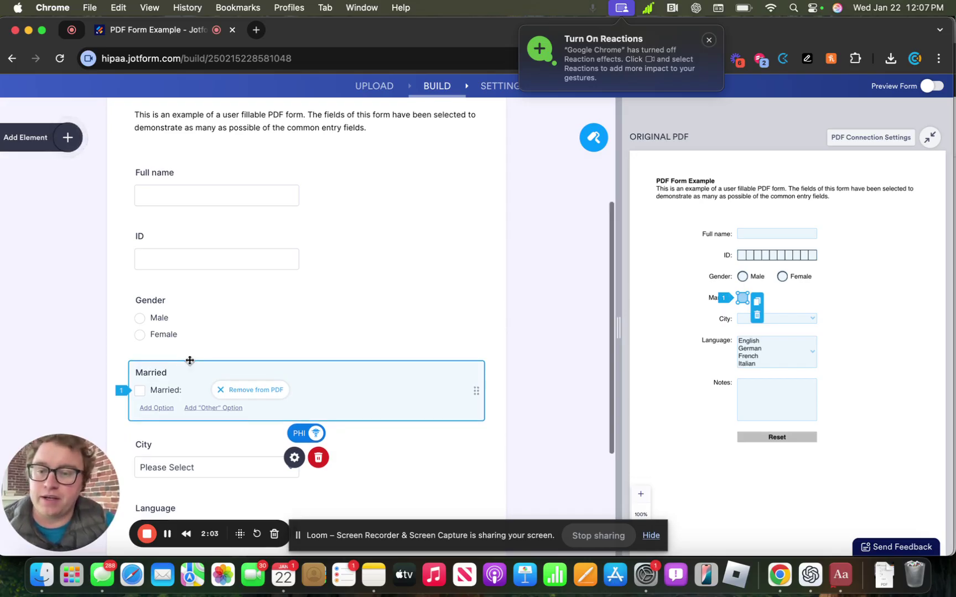
- Review the City dropdown's options (New York, London, Berlin, Paris, Rome) and save them
click(204, 369)
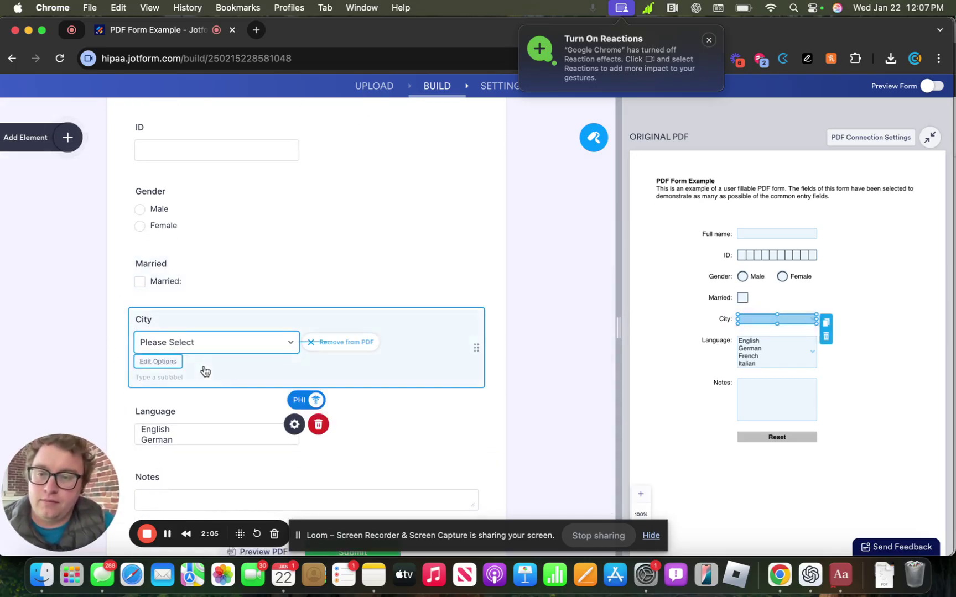
click(239, 340)
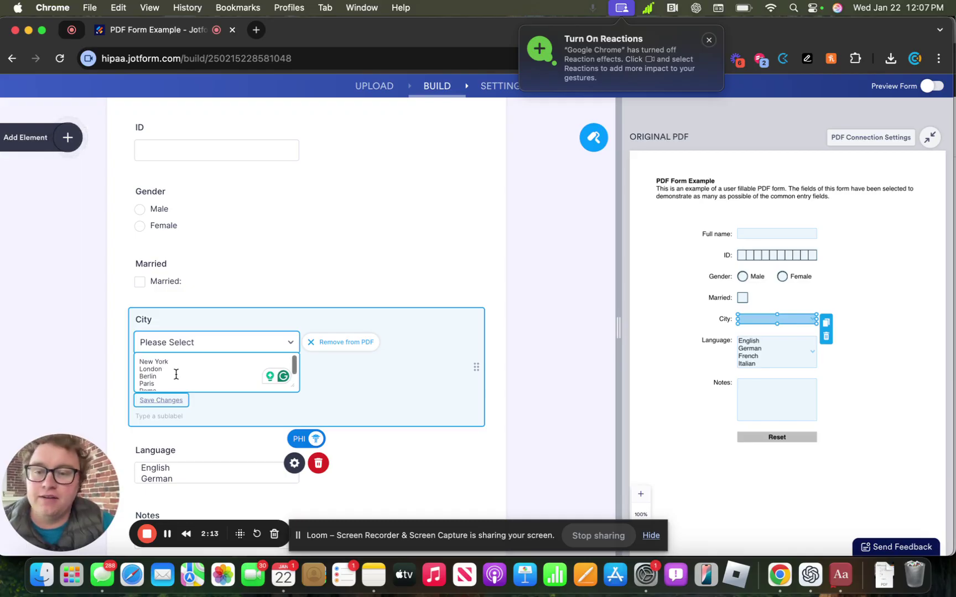
click(161, 399)
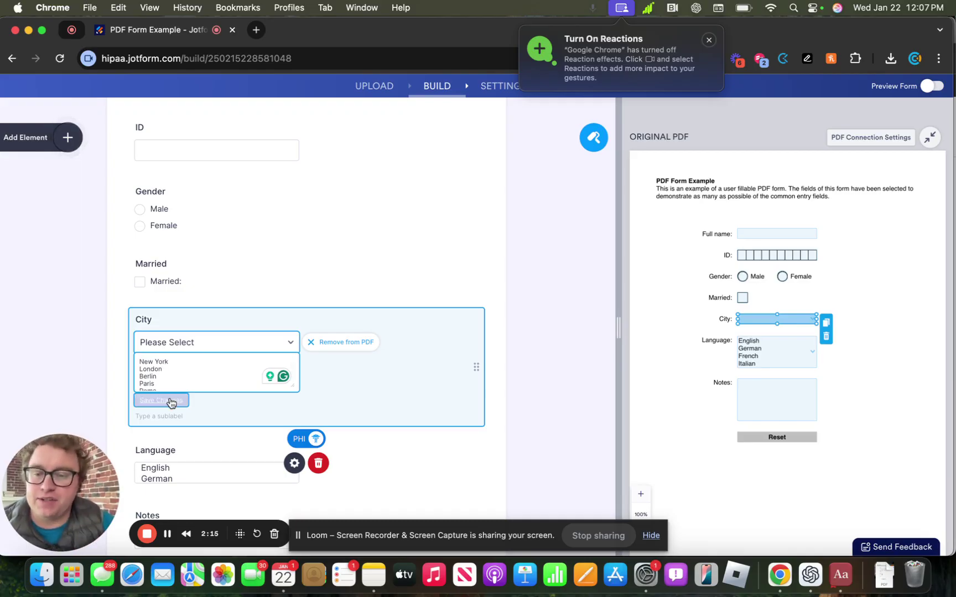
- Check which PDF field the Language field maps to, then scroll back to the top
scroll(175, 433, down, 3)
click(191, 355)
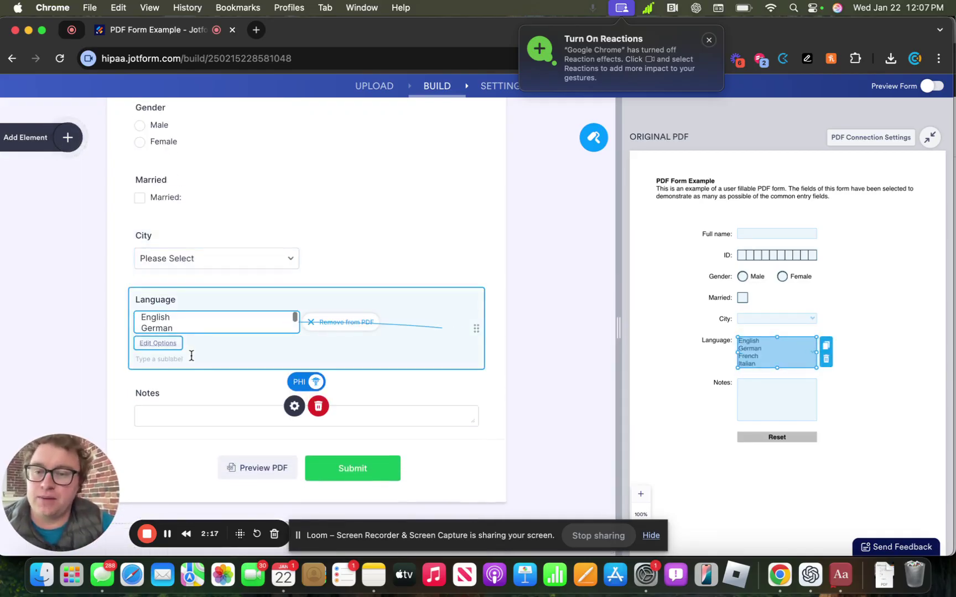
scroll(193, 329, down, 2)
scroll(193, 326, up, 2)
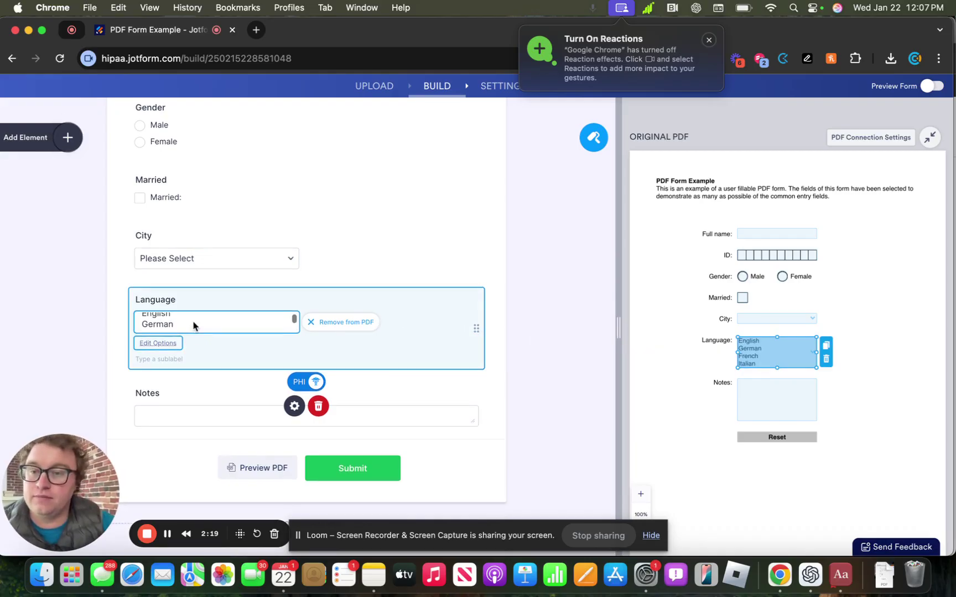
scroll(185, 412, up, 1)
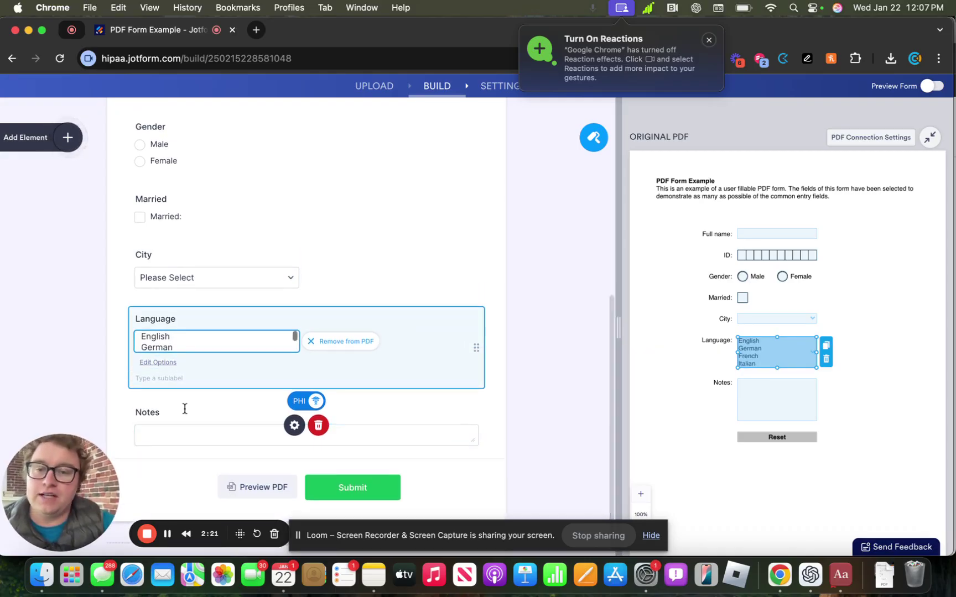
scroll(185, 409, up, 5)
scroll(186, 411, up, 2)
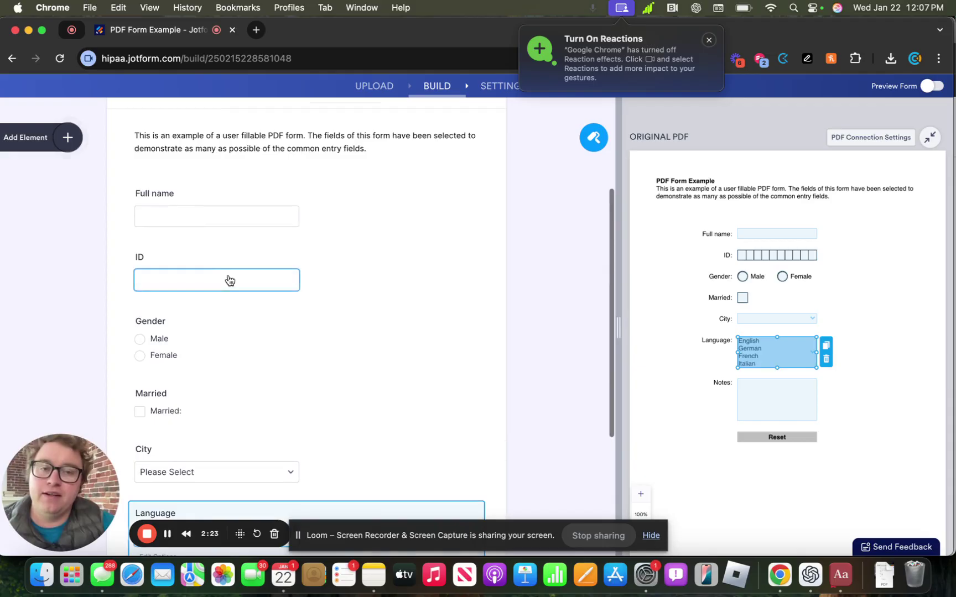
scroll(229, 280, up, 3)
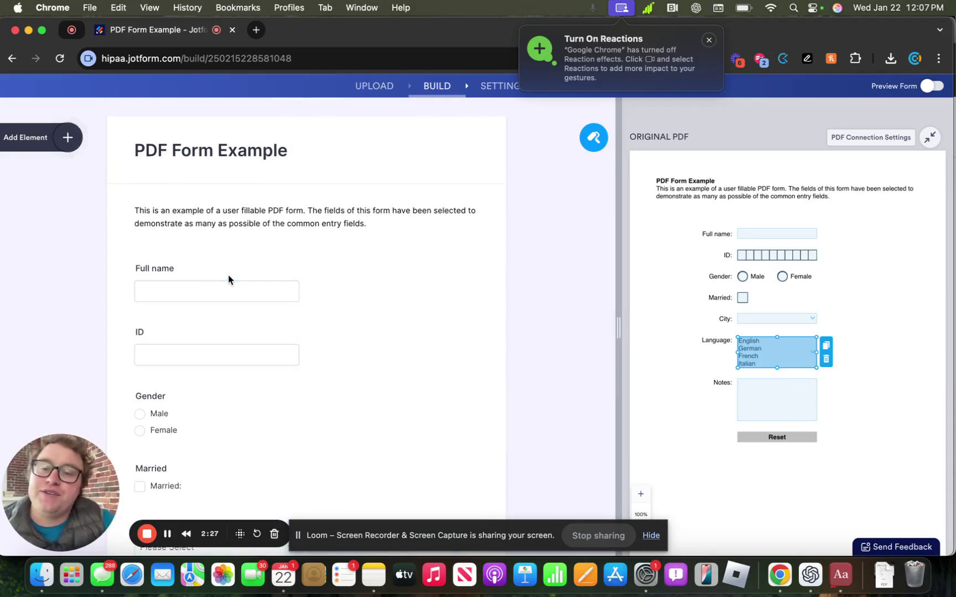
click(208, 292)
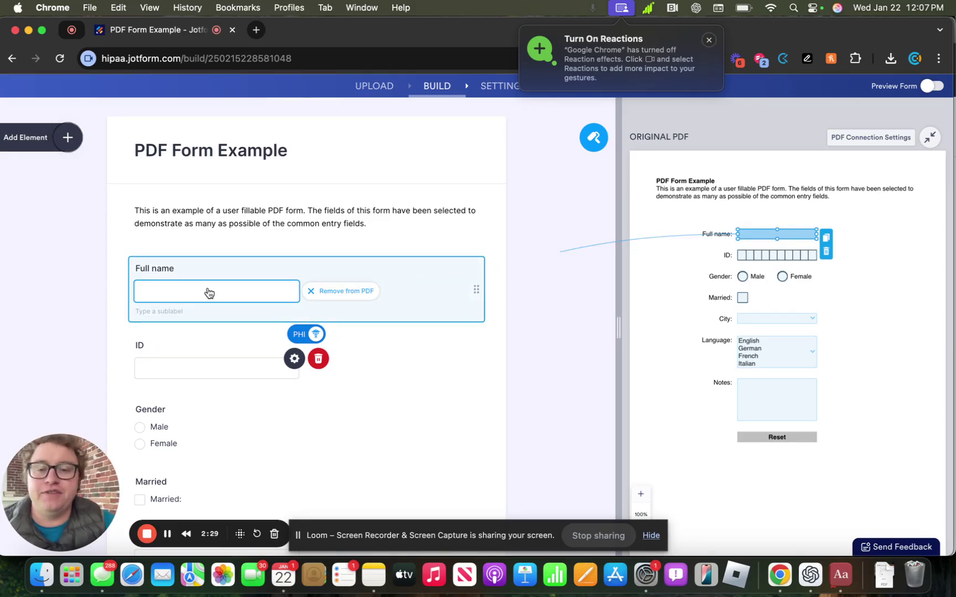
click(197, 366)
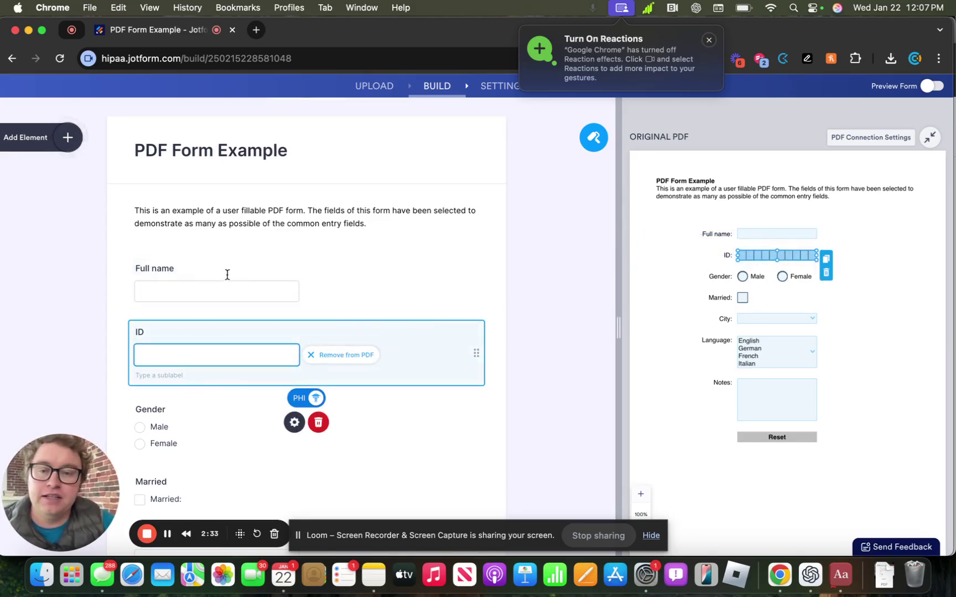
click(198, 303)
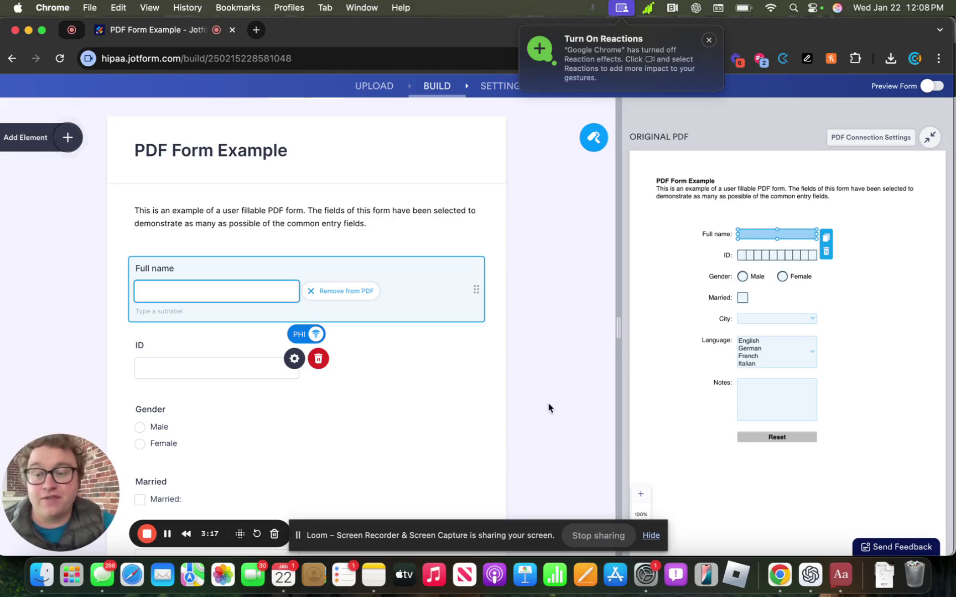
click(208, 362)
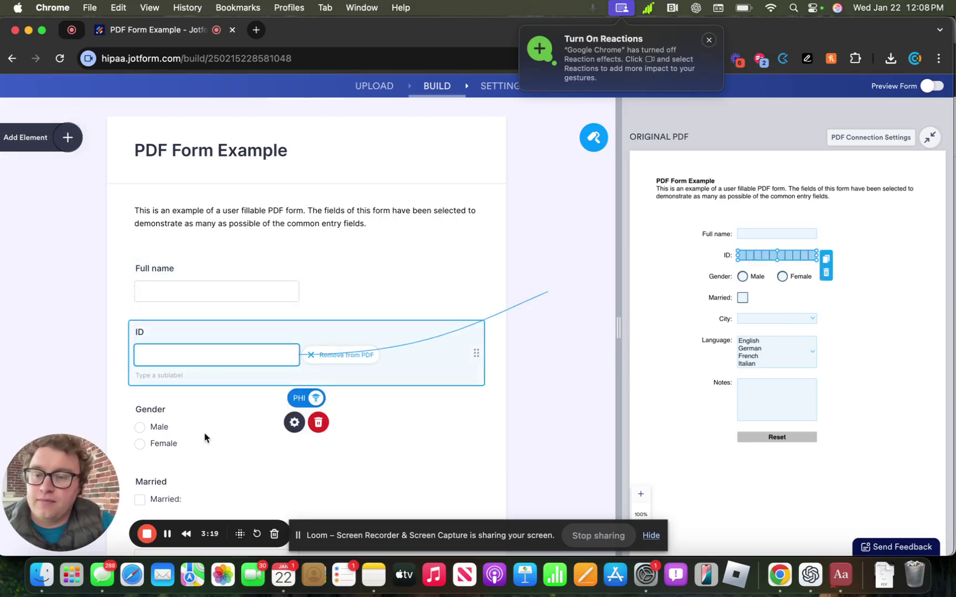
click(205, 437)
scroll(216, 431, down, 2)
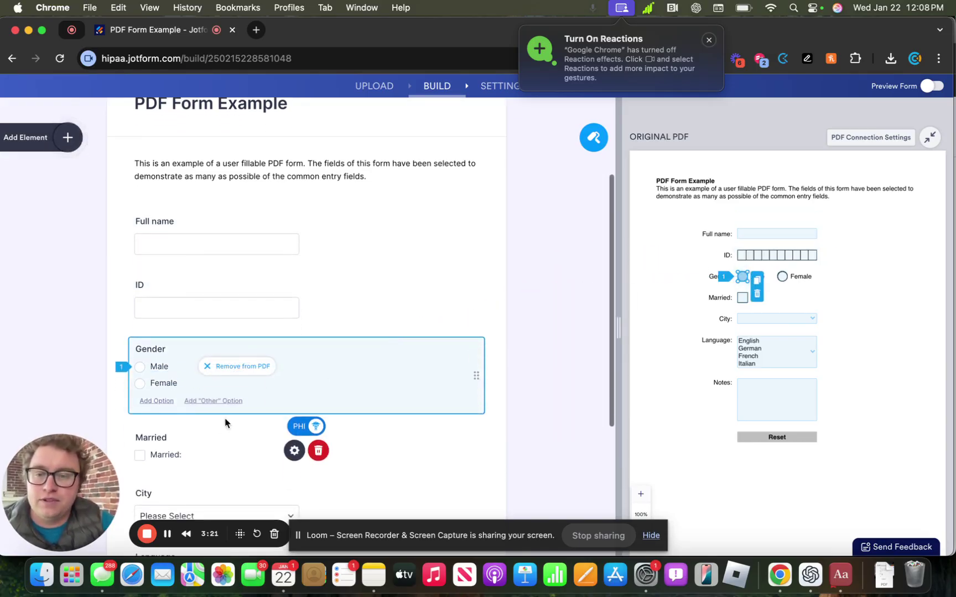
click(142, 383)
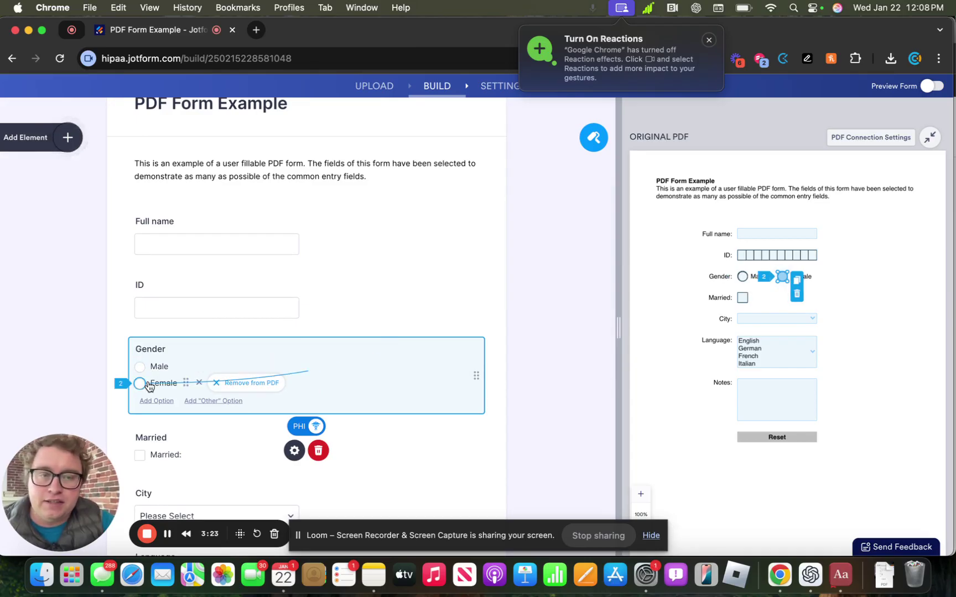
scroll(166, 420, down, 1)
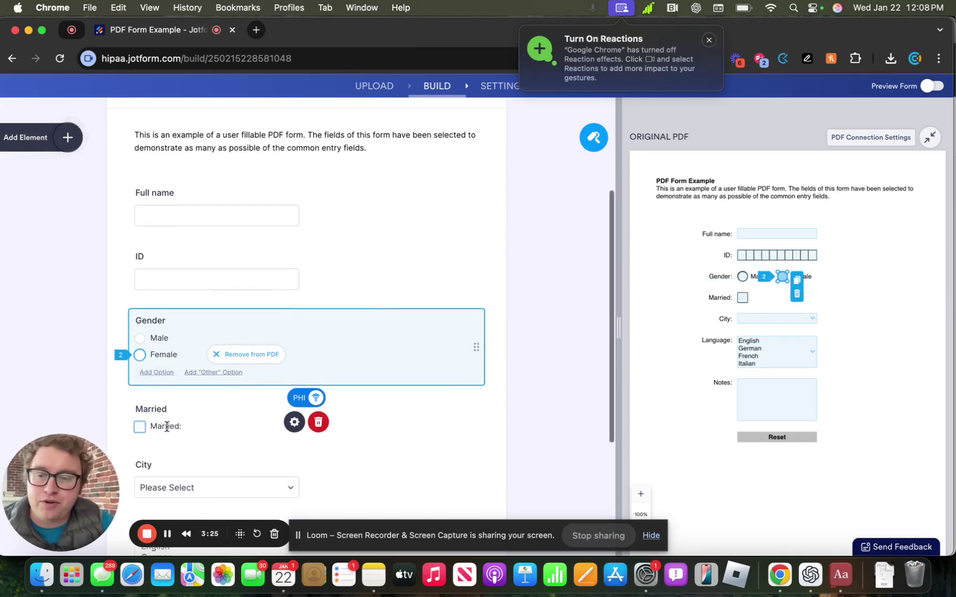
click(167, 427)
scroll(169, 425, down, 2)
click(176, 439)
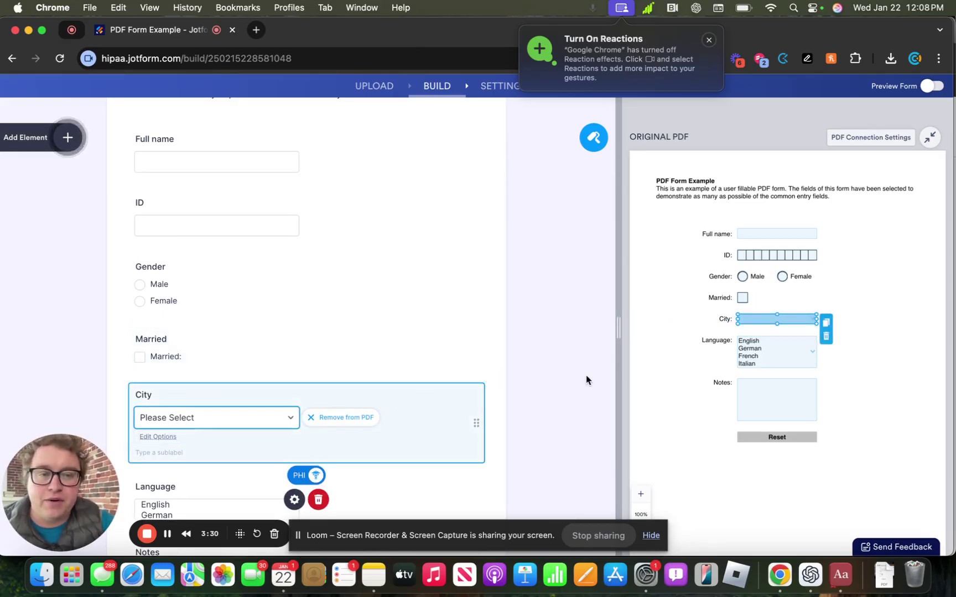
scroll(238, 466, down, 6)
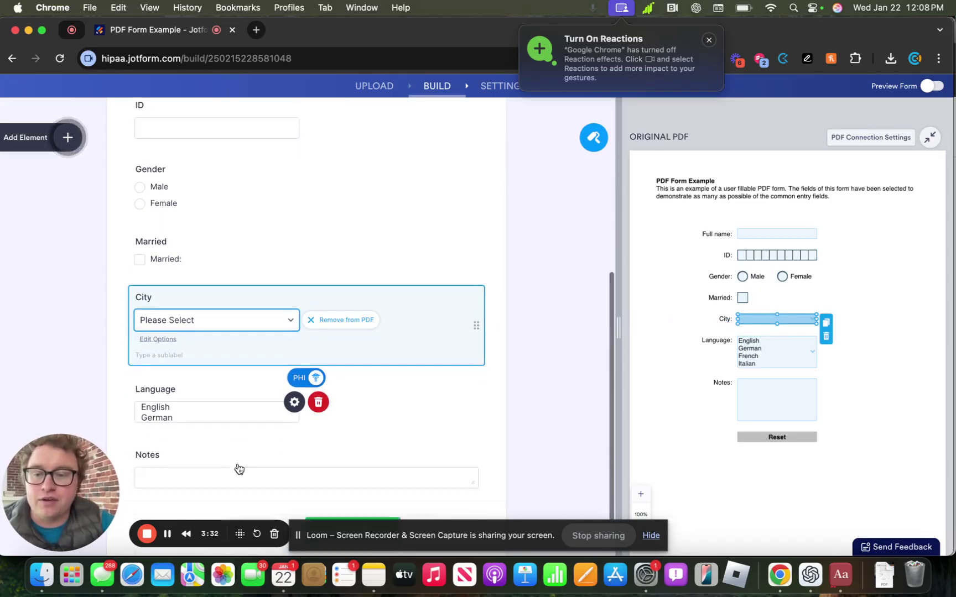
click(207, 376)
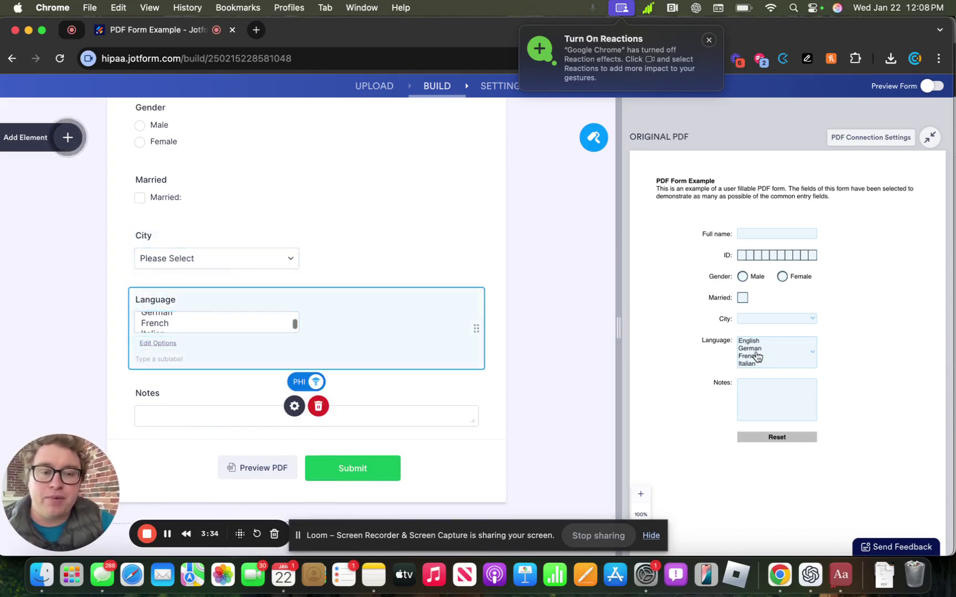
scroll(293, 267, up, 1)
click(183, 169)
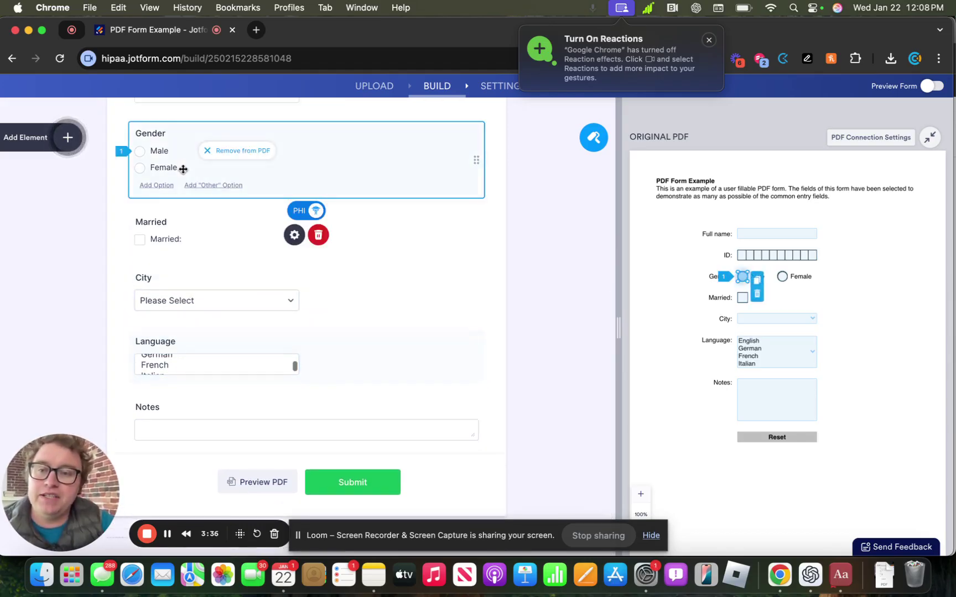
mouse_move(170, 167)
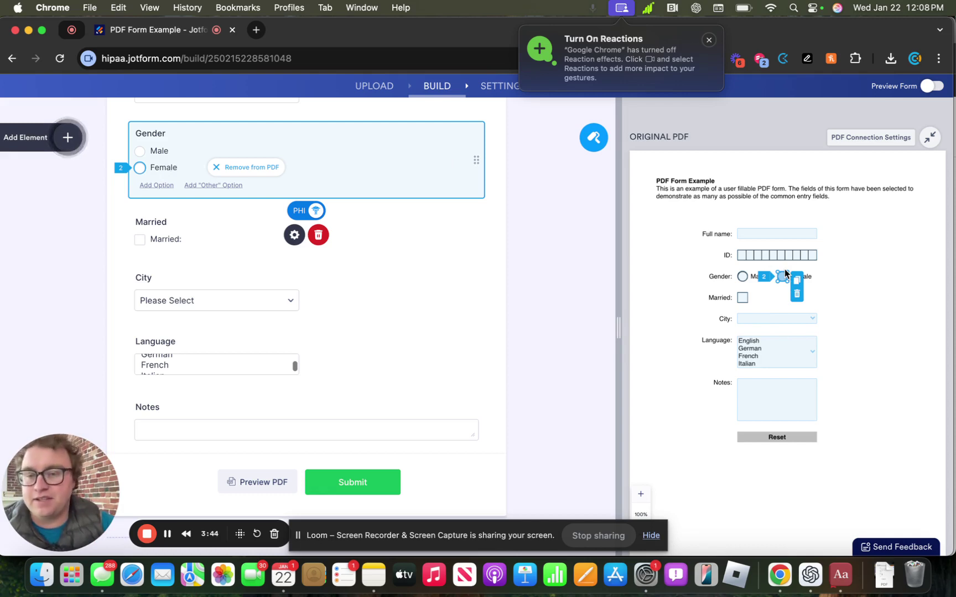
scroll(836, 324, down, 1)
scroll(482, 375, up, 2)
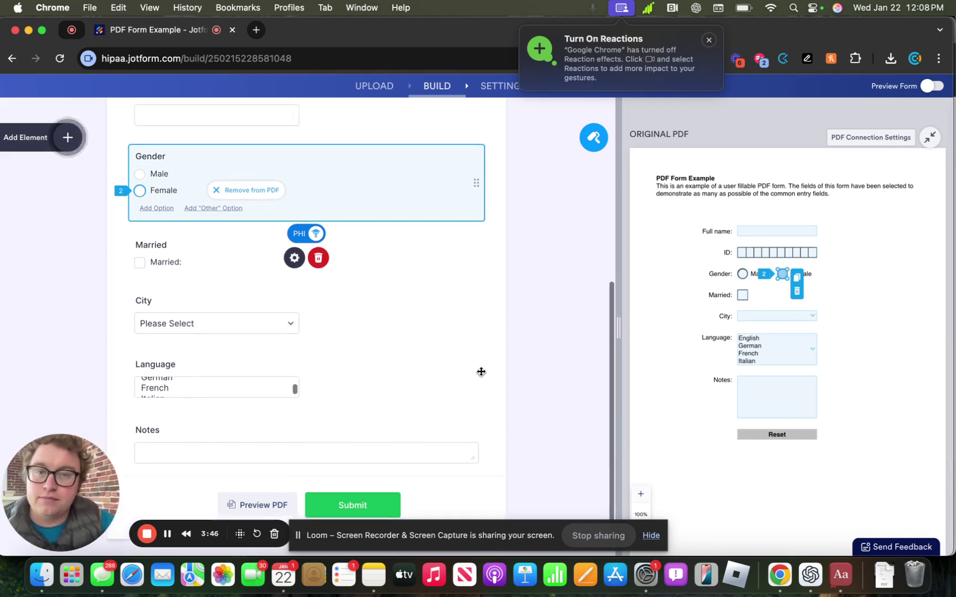
scroll(481, 372, up, 2)
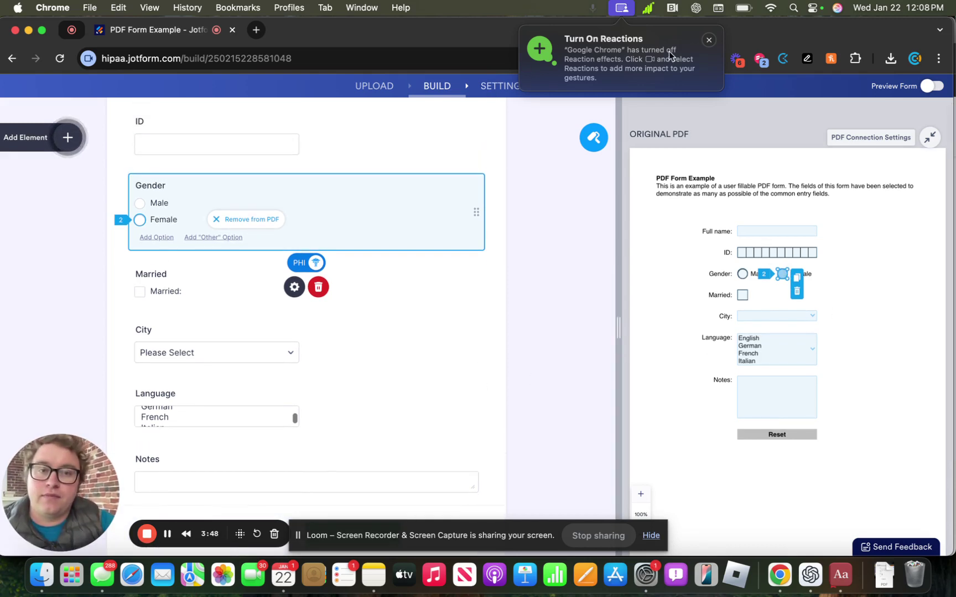
- Open the published form's link and scroll through its PDF Form Example preview page
click(496, 88)
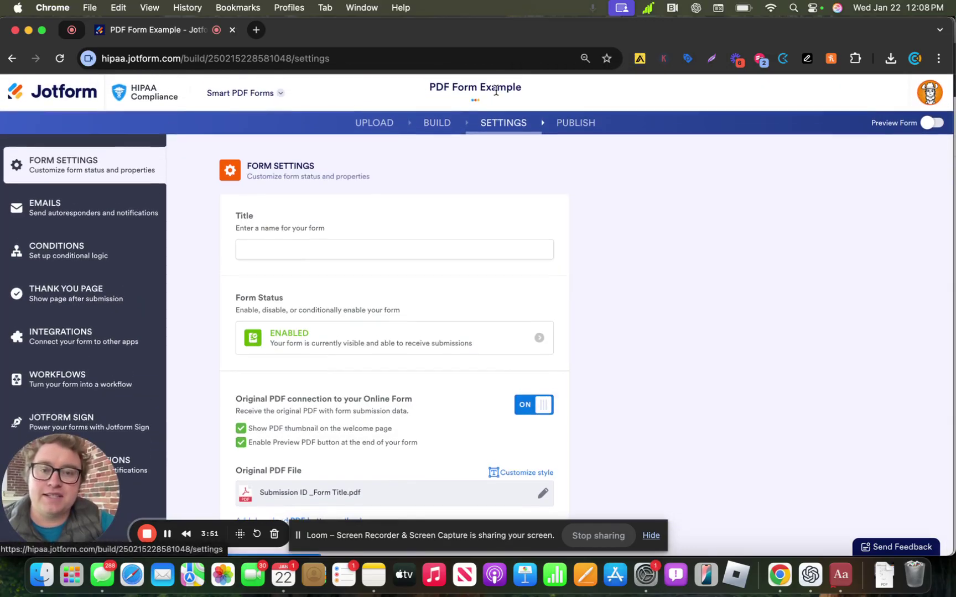
click(572, 125)
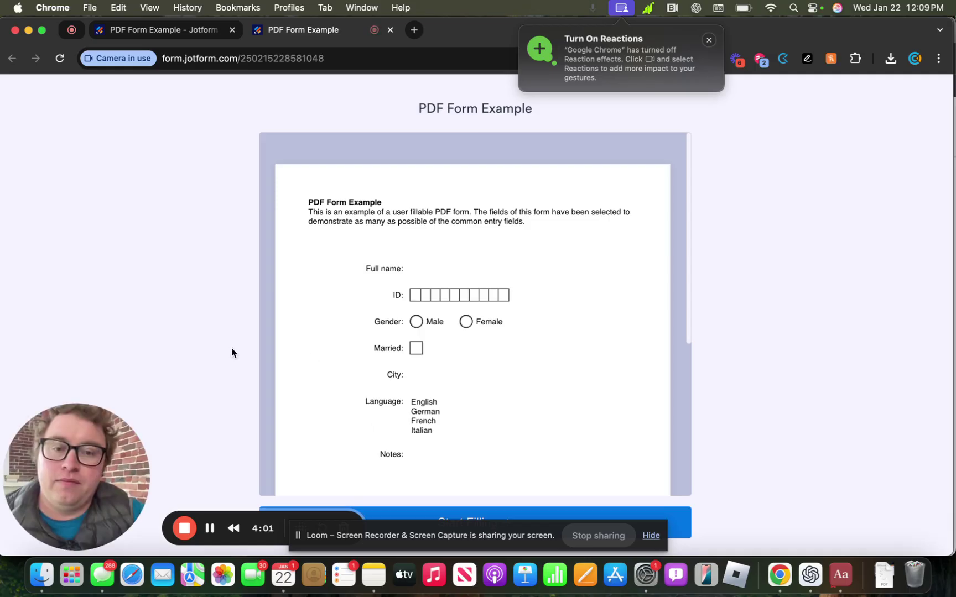
scroll(347, 321, down, 5)
scroll(347, 320, down, 2)
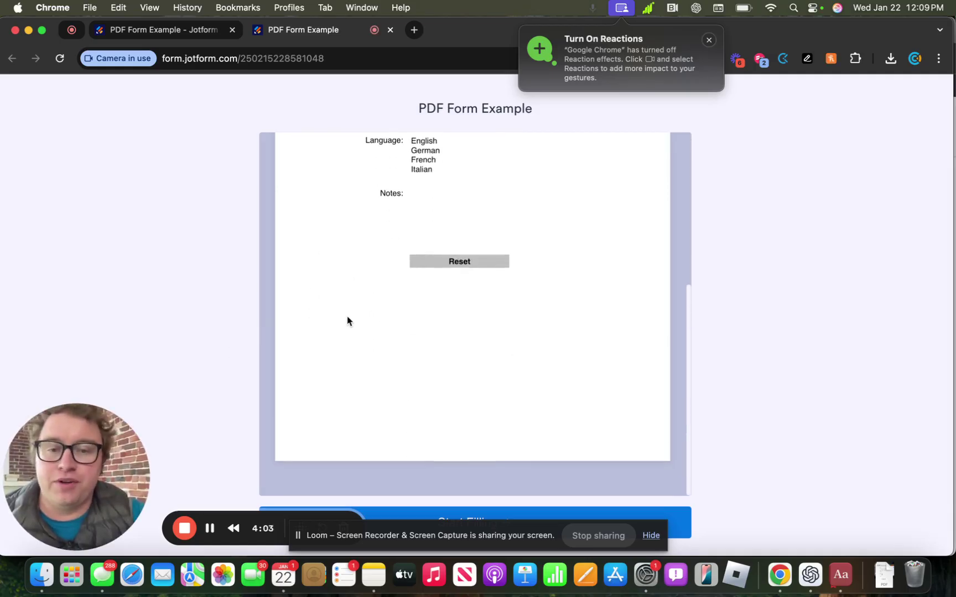
scroll(485, 326, up, 7)
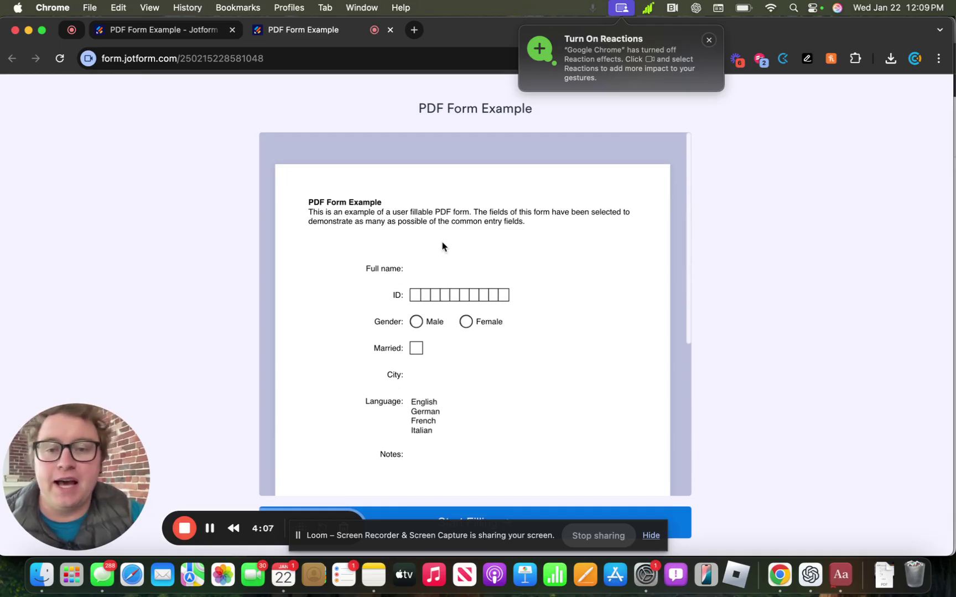
- Start filling the form and enter a full name and an ID number
click(447, 513)
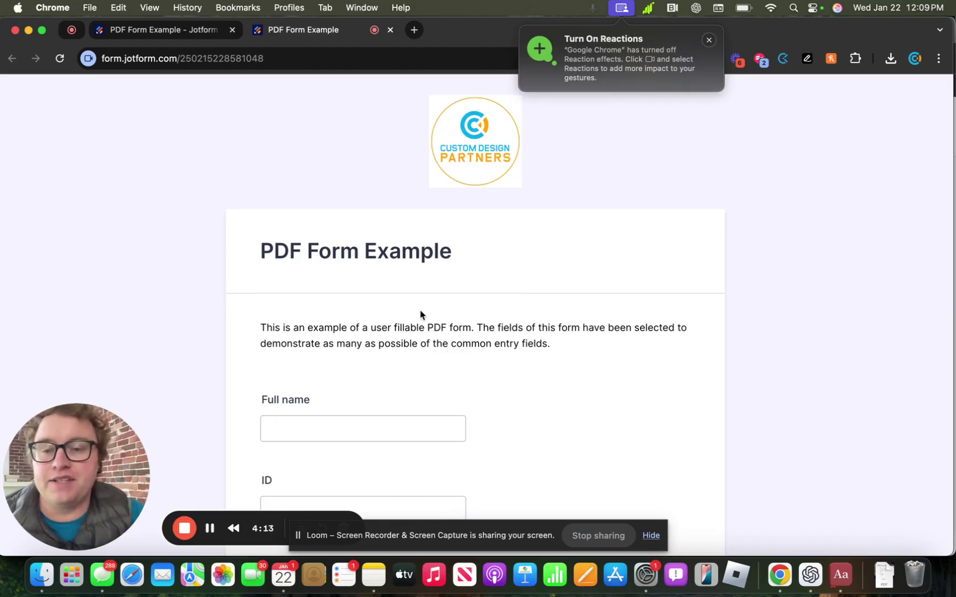
scroll(420, 315, down, 2)
click(360, 329)
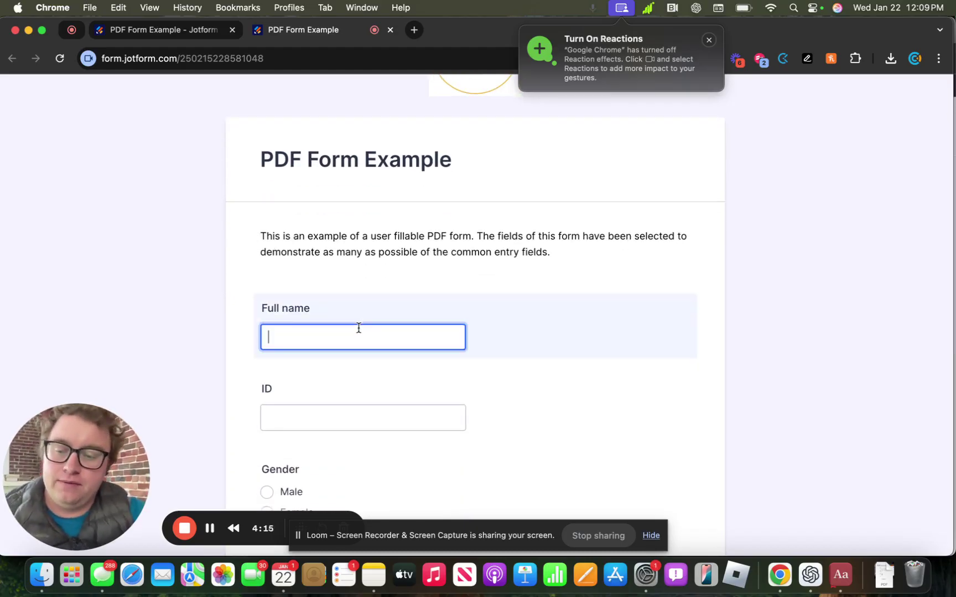
text(Andrew)
key(Tab)
text(12)
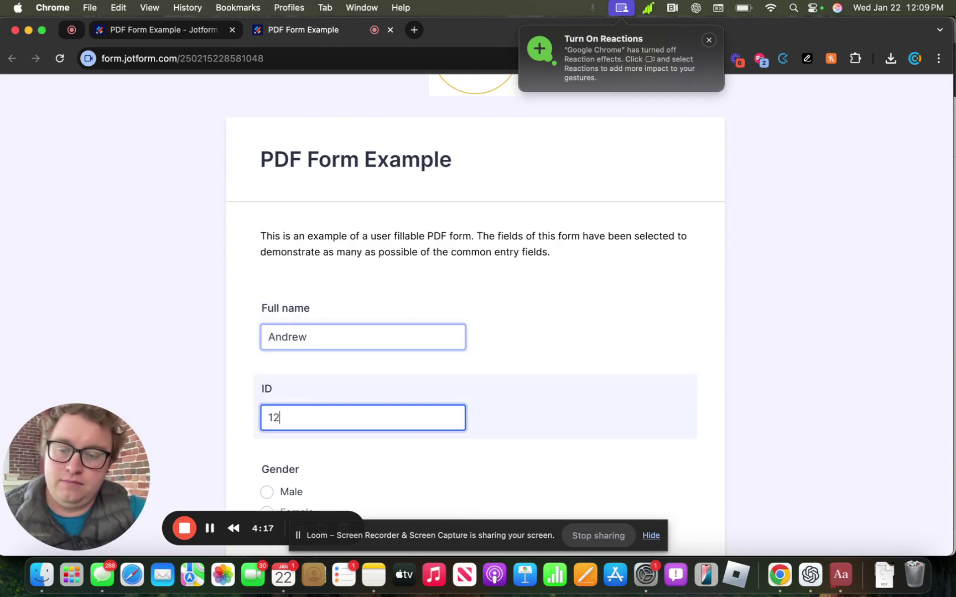
text(3456)
- Choose Male as gender, tick Married, and submit the form
scroll(268, 271, down, 7)
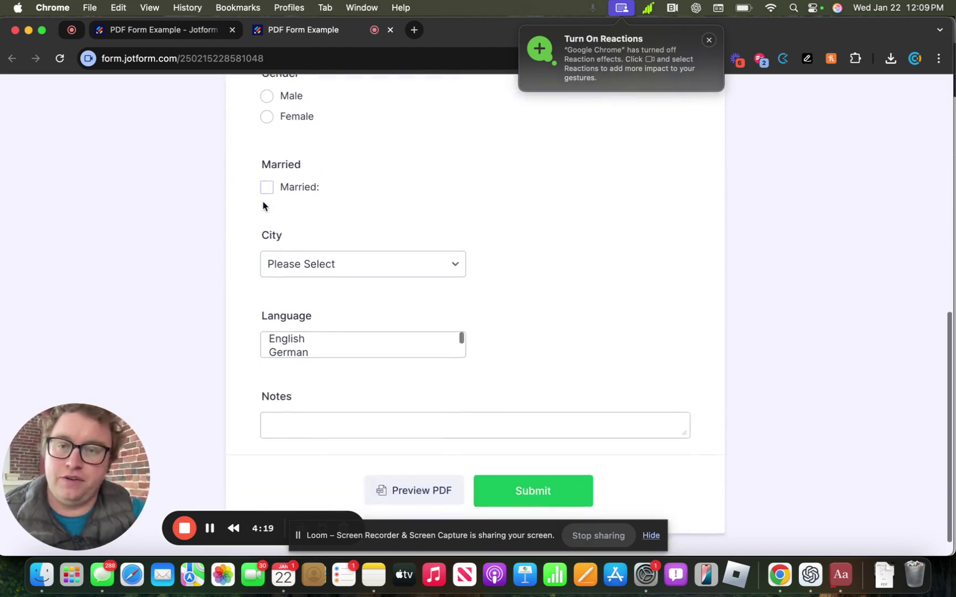
scroll(263, 206, up, 1)
click(266, 128)
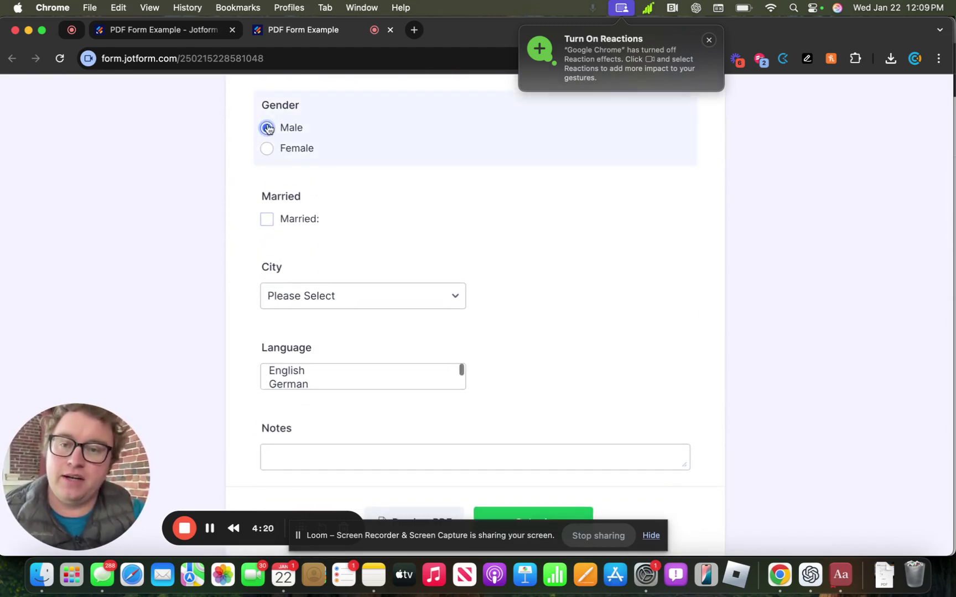
click(266, 220)
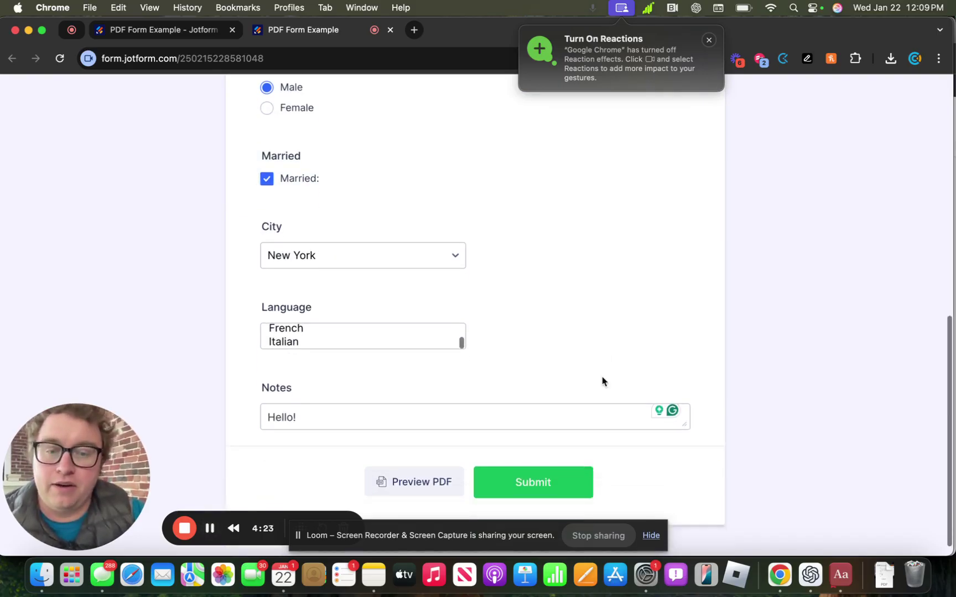
scroll(548, 432, down, 1)
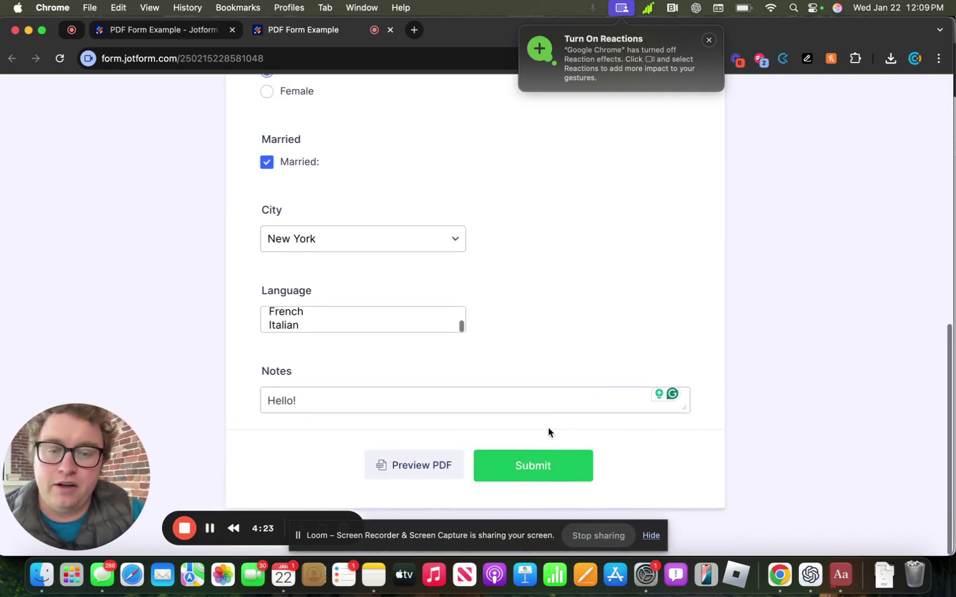
click(529, 467)
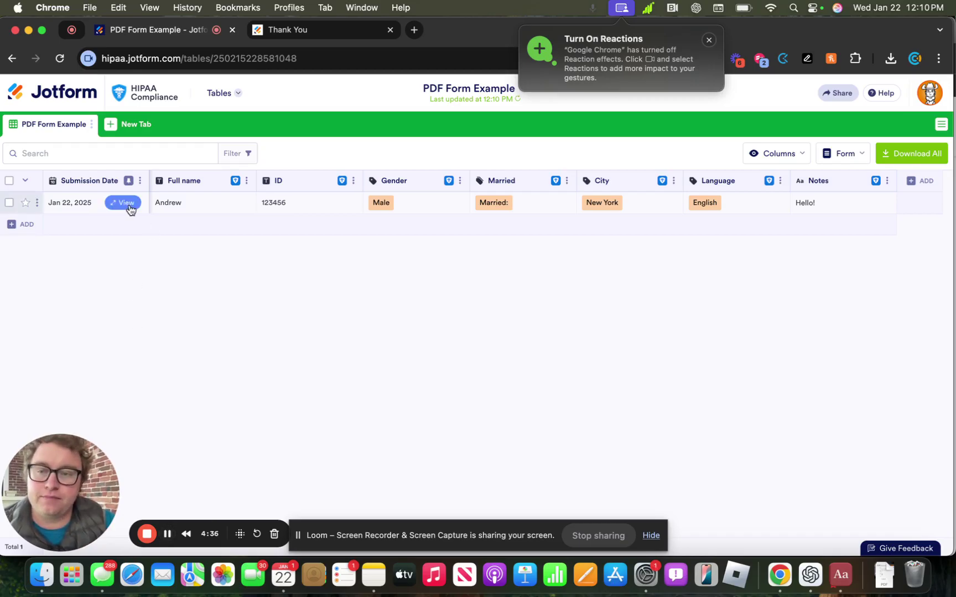
- Open the submission's details and download the entry as a PDF
click(122, 205)
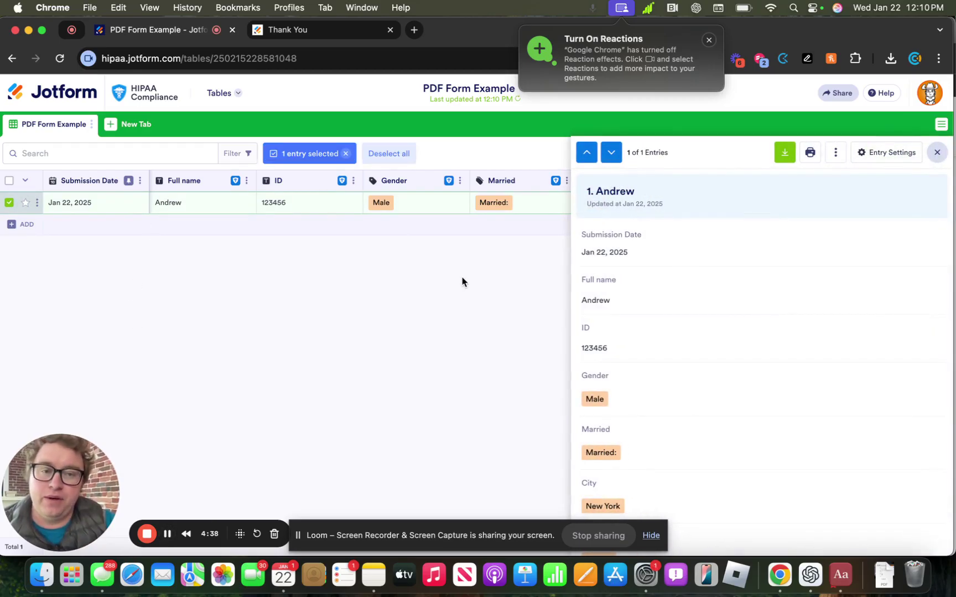
scroll(611, 294, down, 3)
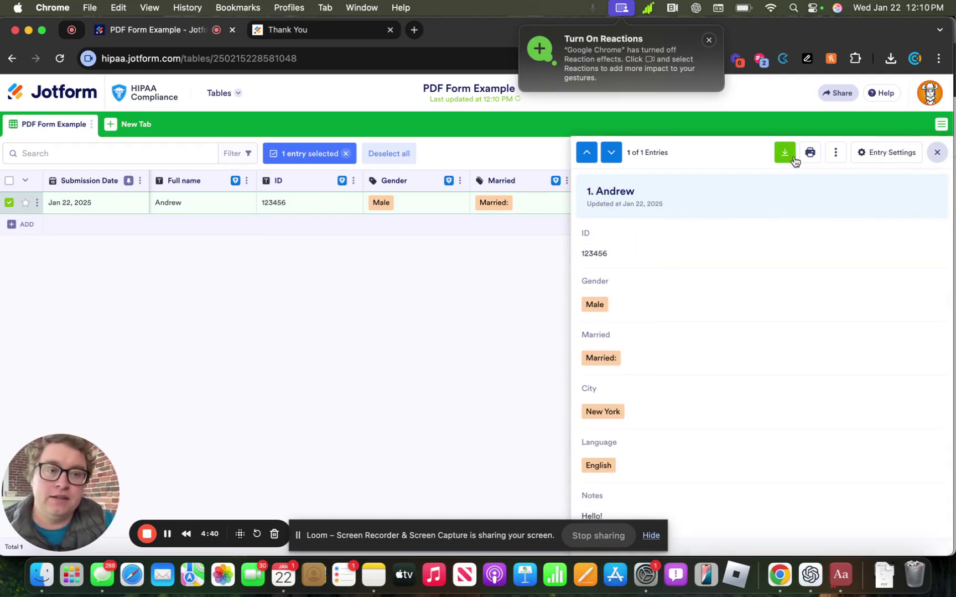
click(831, 158)
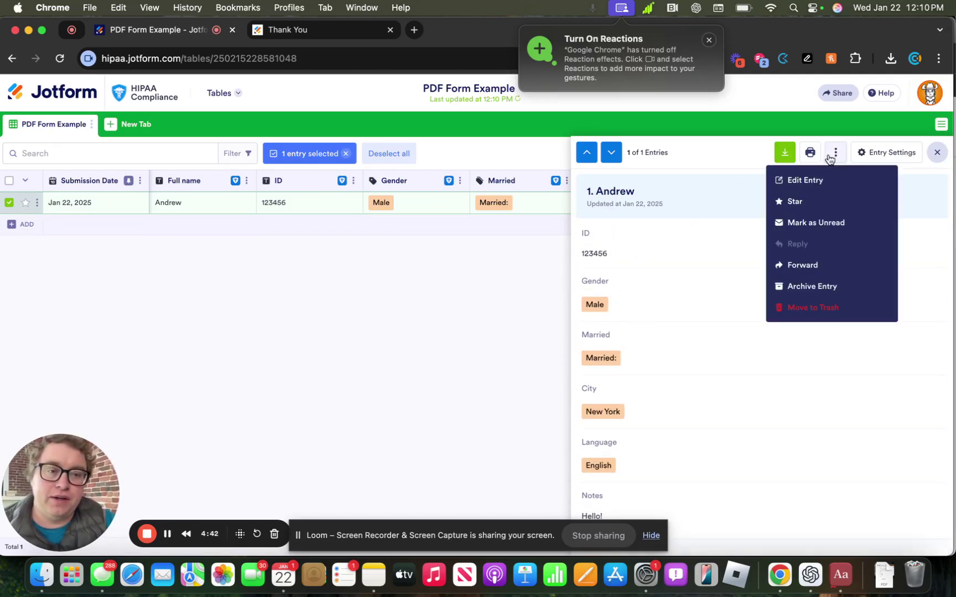
click(786, 157)
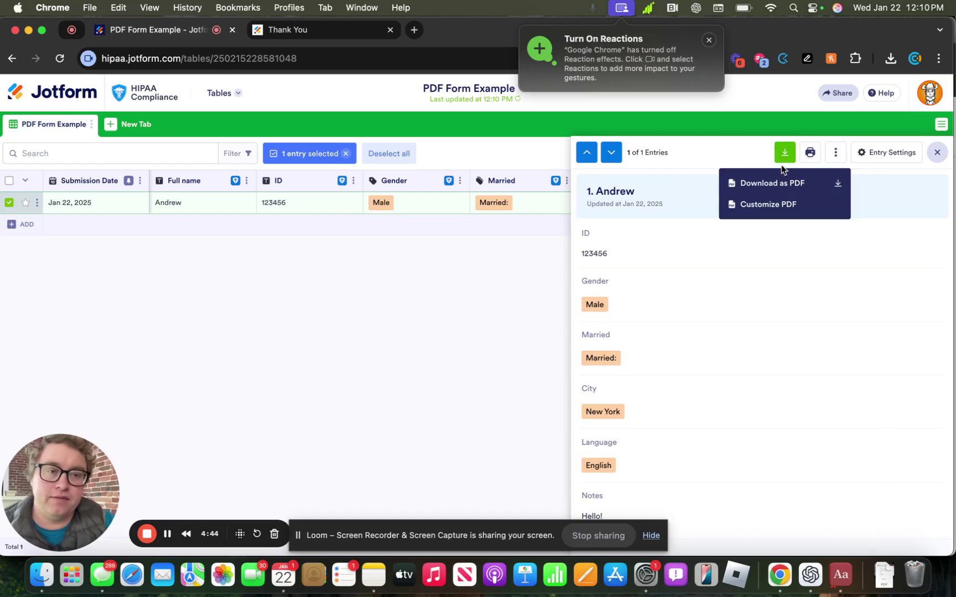
click(771, 184)
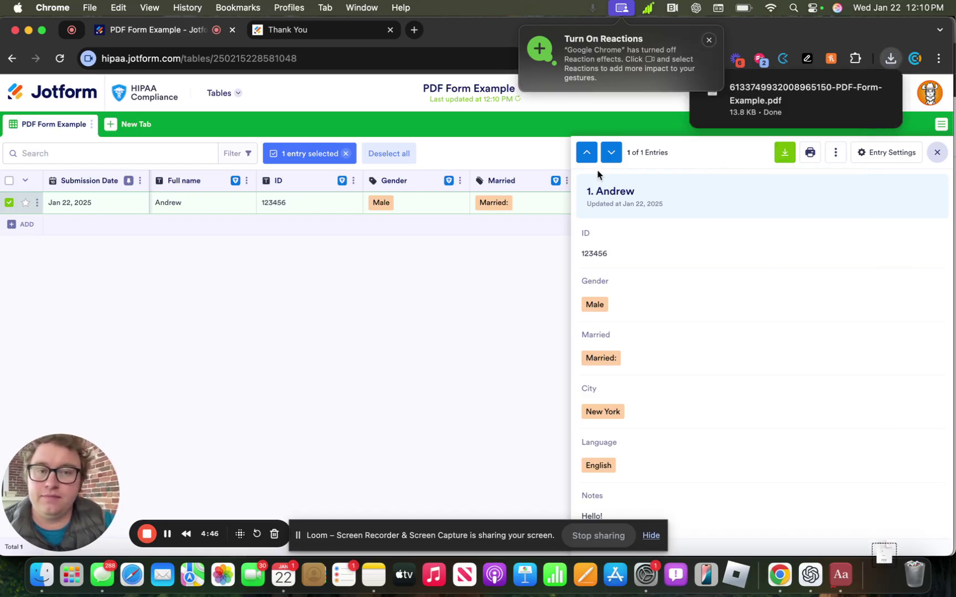
- Open the downloaded filled PDF and check the ID value and other submitted answers
click(797, 99)
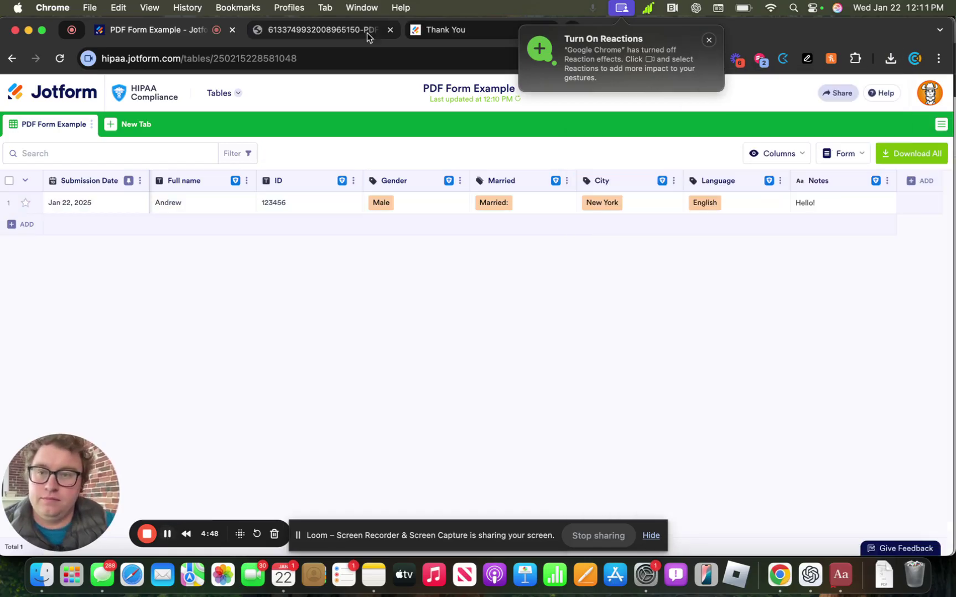
click(335, 30)
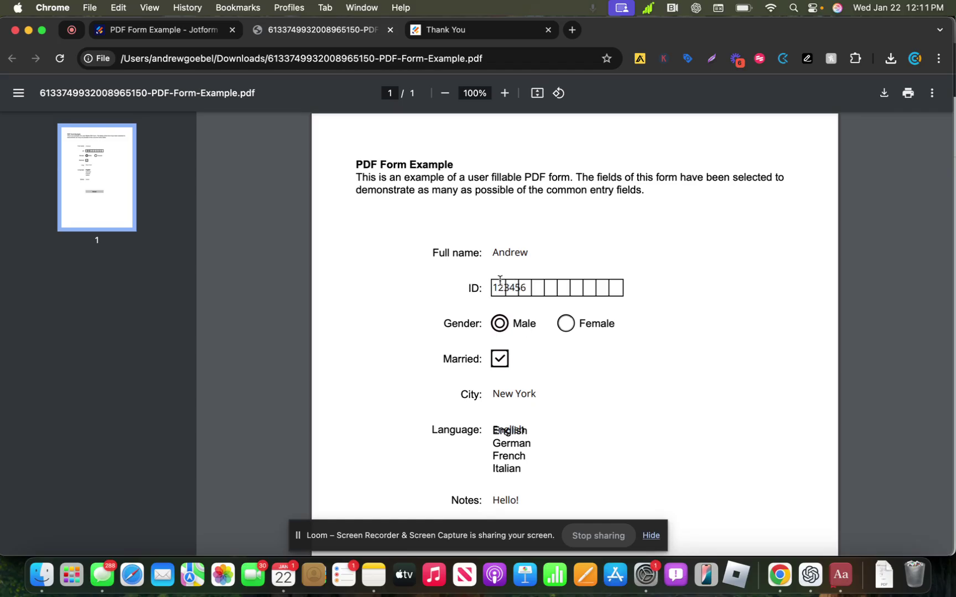
drag(494, 286, 523, 286)
click(622, 294)
scroll(498, 364, down, 1)
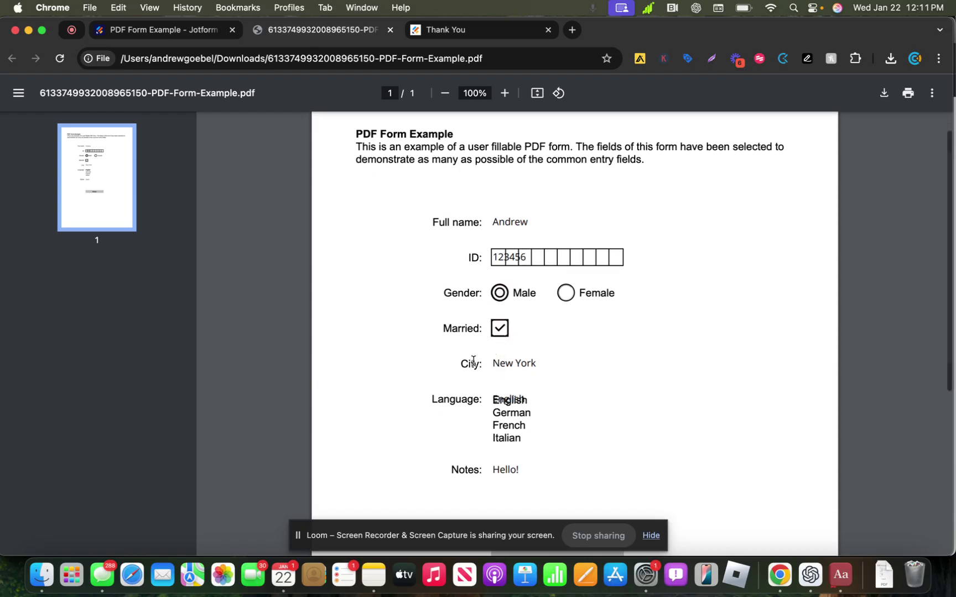
double_click(498, 365)
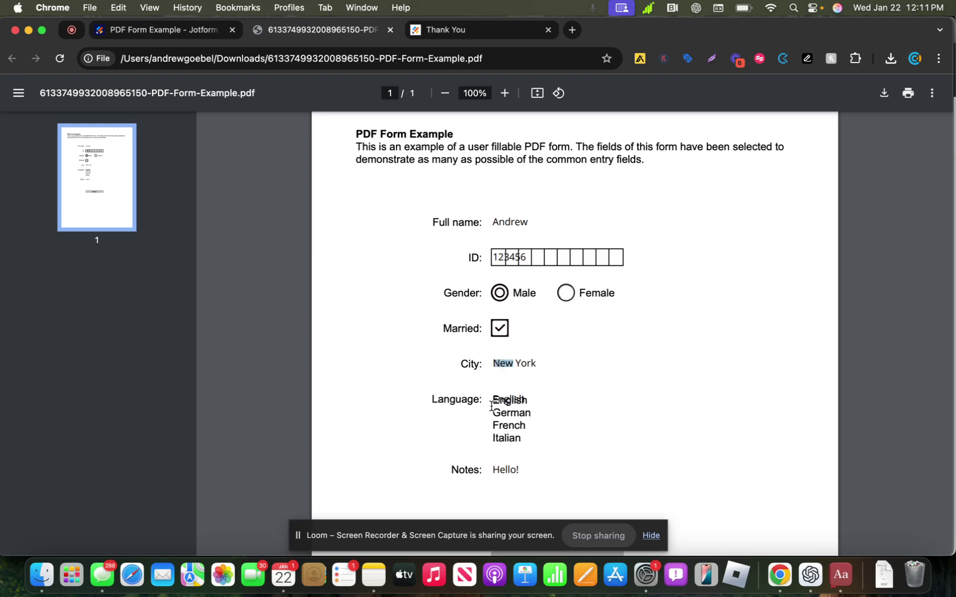
scroll(490, 406, down, 2)
click(453, 357)
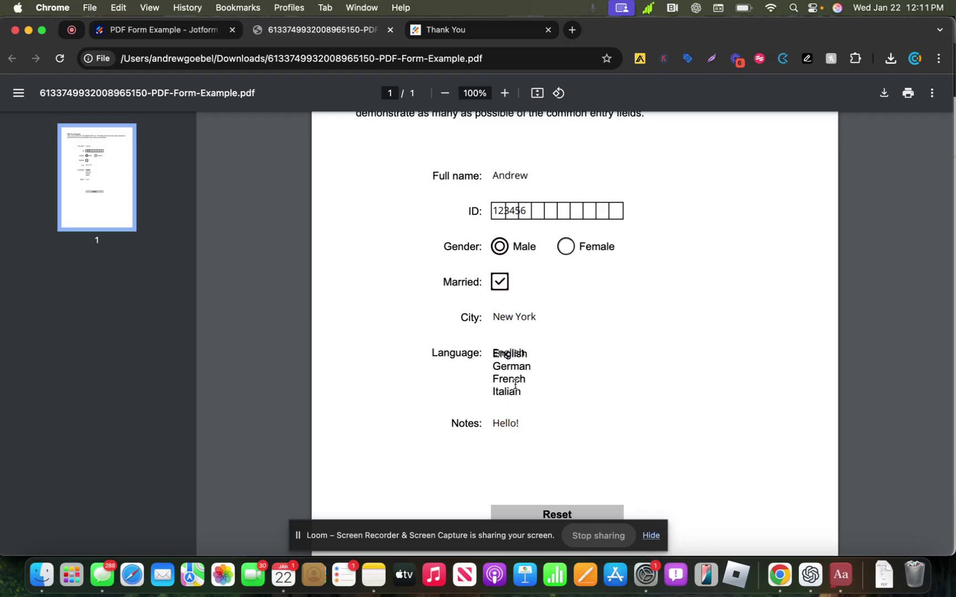
drag(513, 389, 492, 362)
click(508, 348)
scroll(506, 417, down, 3)
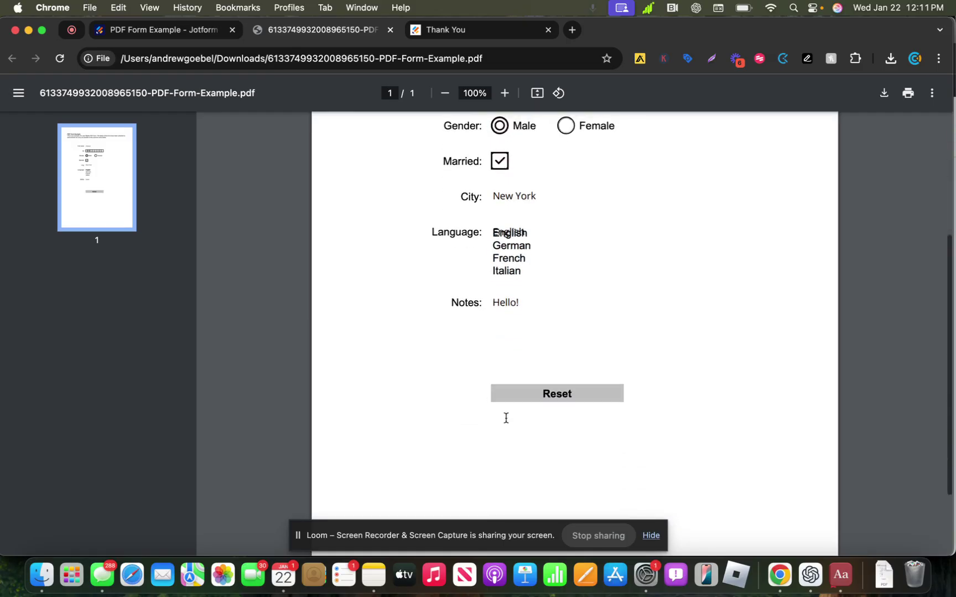
scroll(505, 417, up, 5)
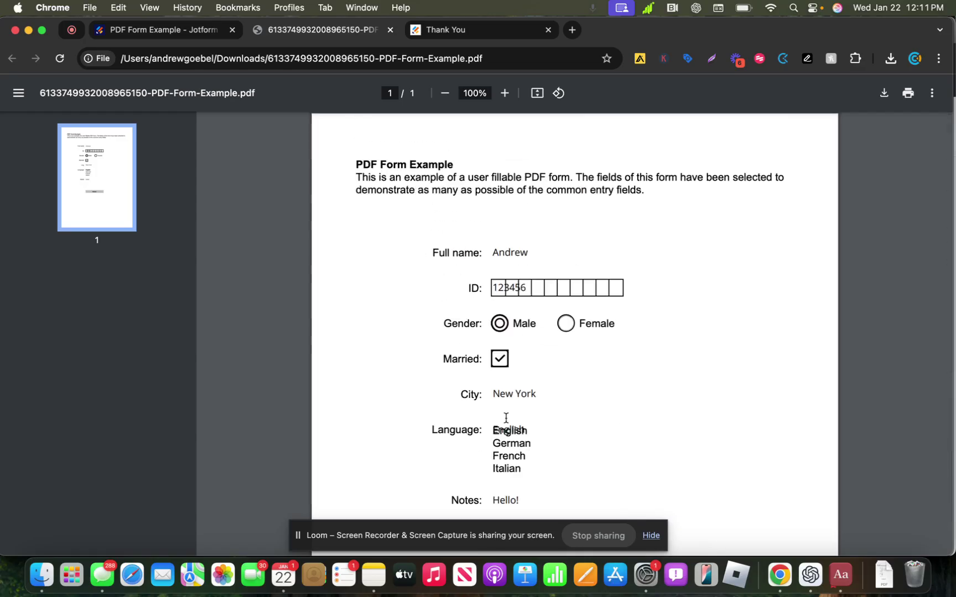